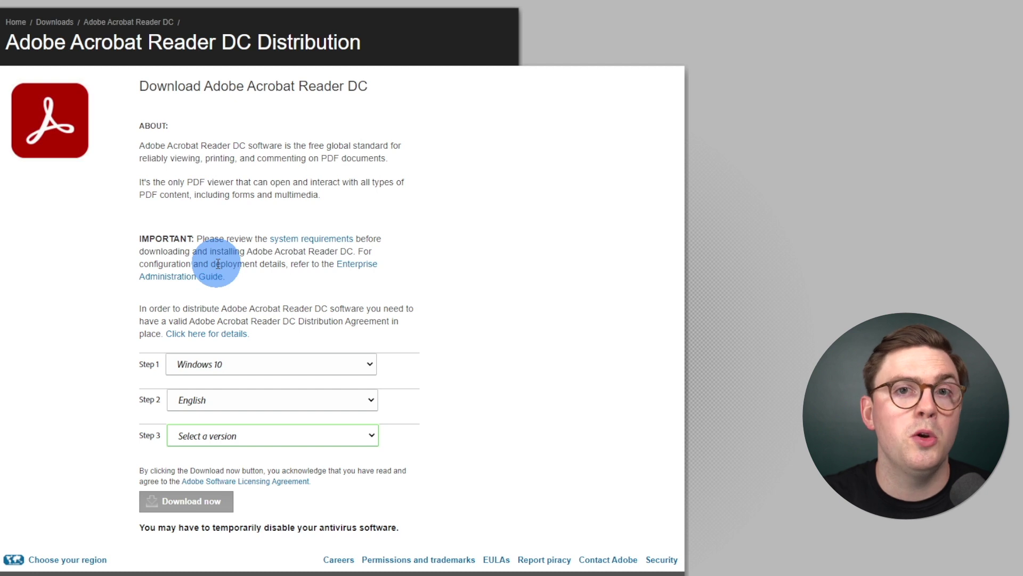
Download Reader DC 2021.005.20058 English for Windows from the Acrobat Reader DC distribution page
left_click(274, 436)
left_click(285, 468)
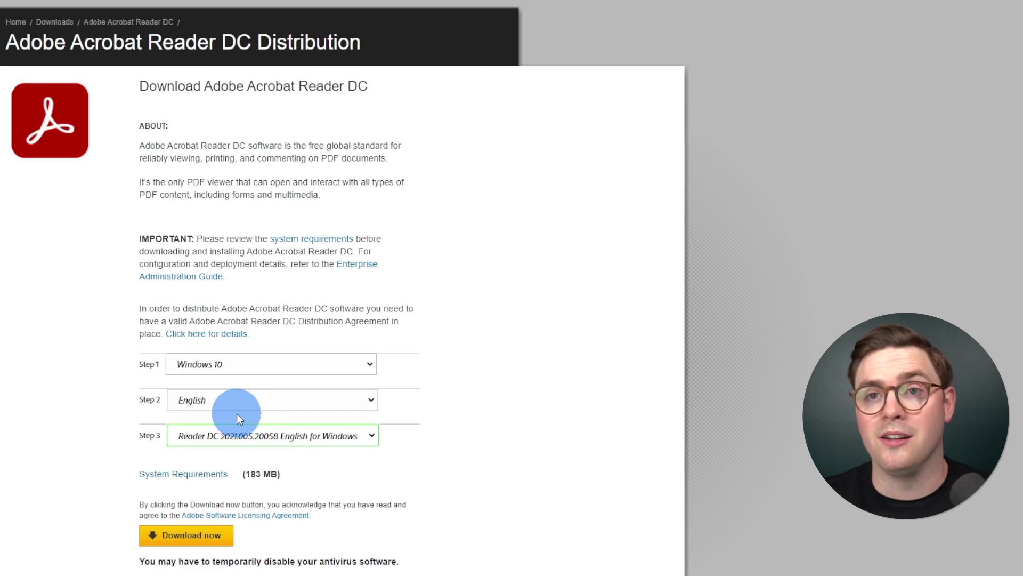
left_click(192, 538)
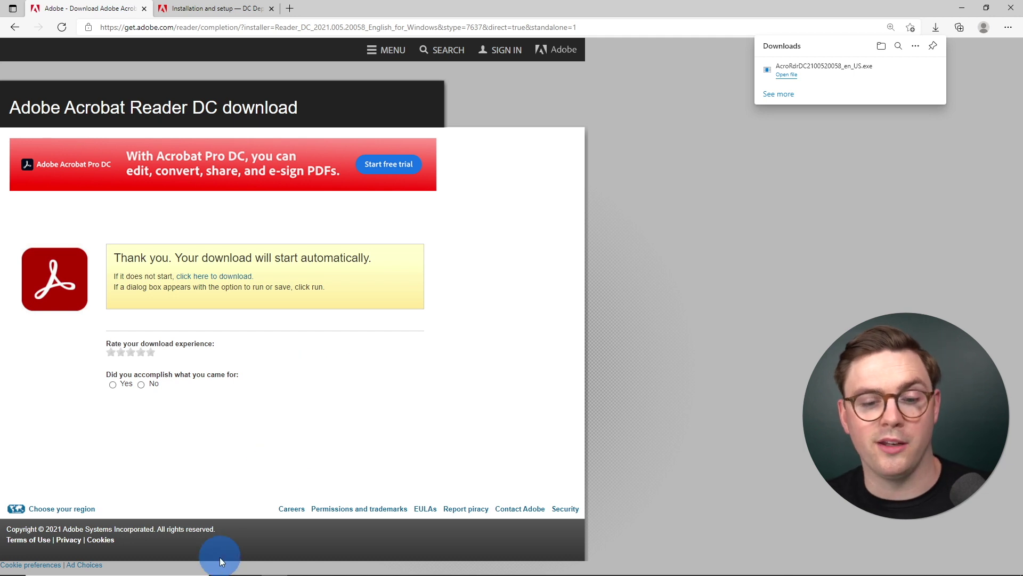
left_click(300, 565)
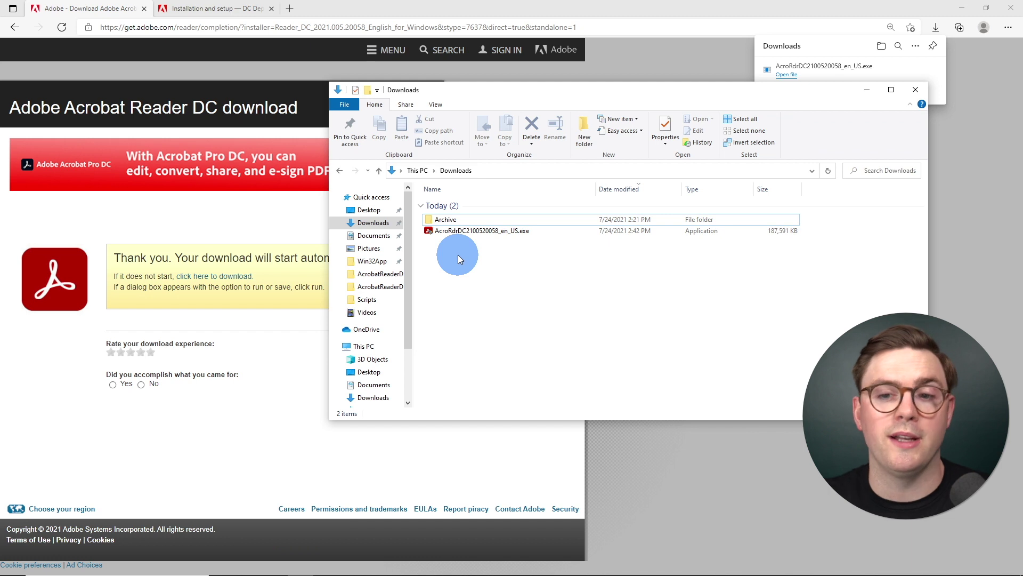
right_click(470, 233)
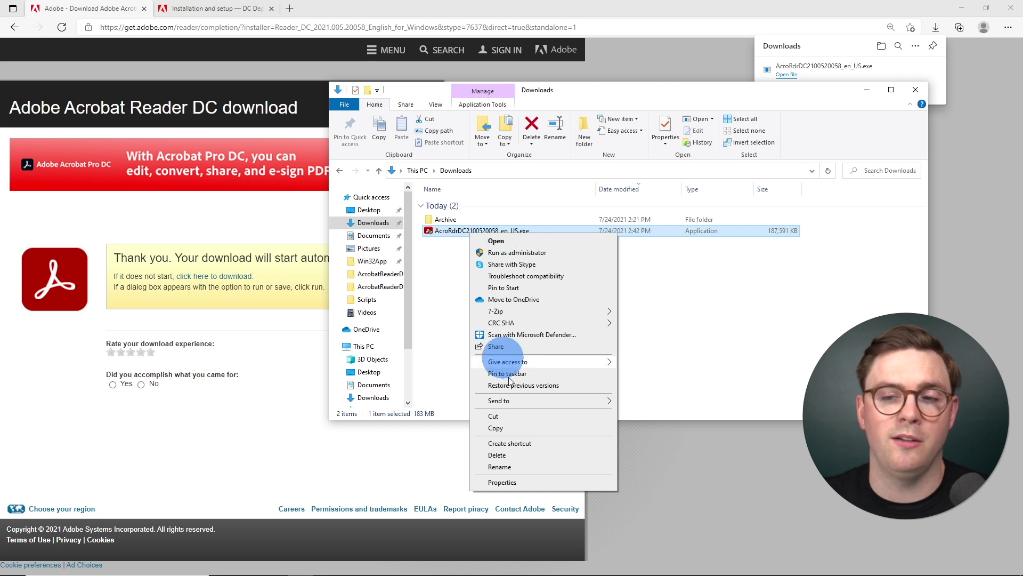
left_click(520, 480)
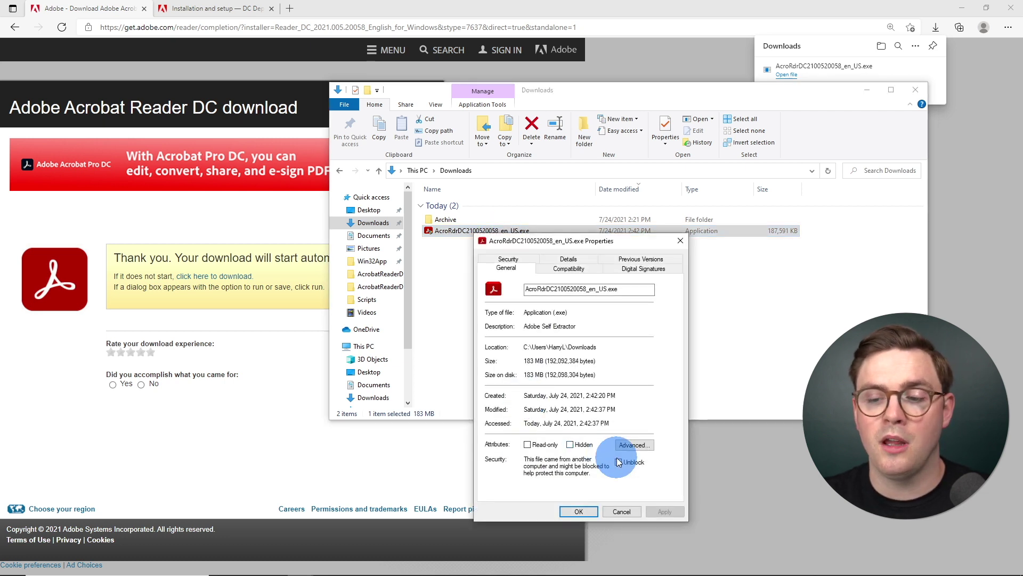
left_click(625, 462)
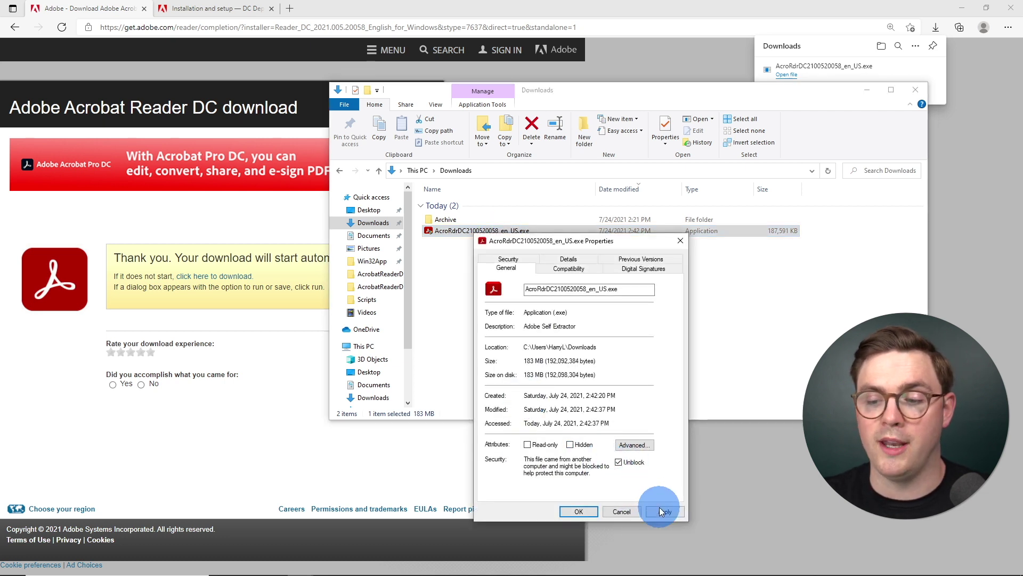
left_click(664, 511)
left_click(580, 512)
left_click(446, 288)
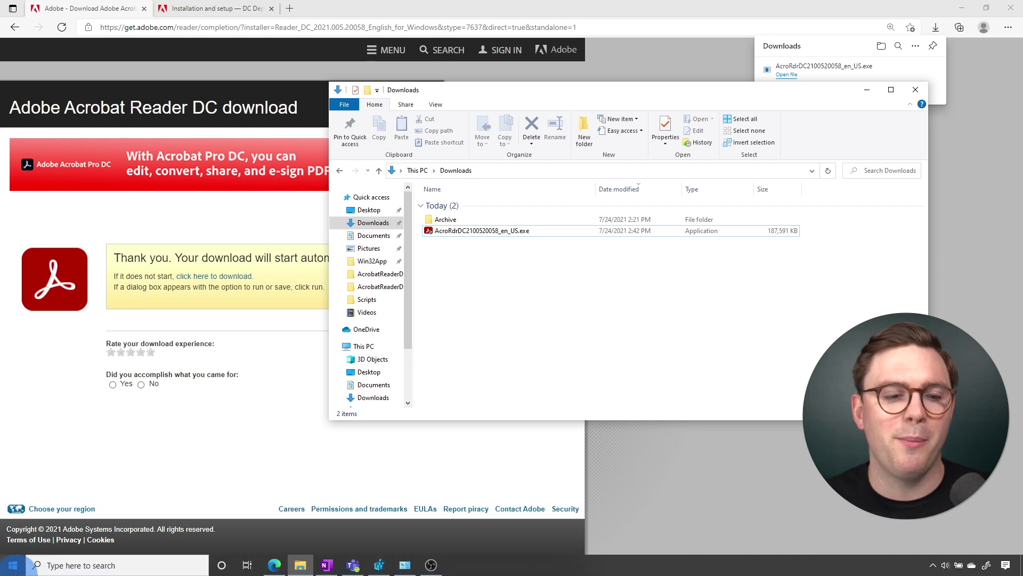
Open Command Prompt as administrator
left_click(13, 565)
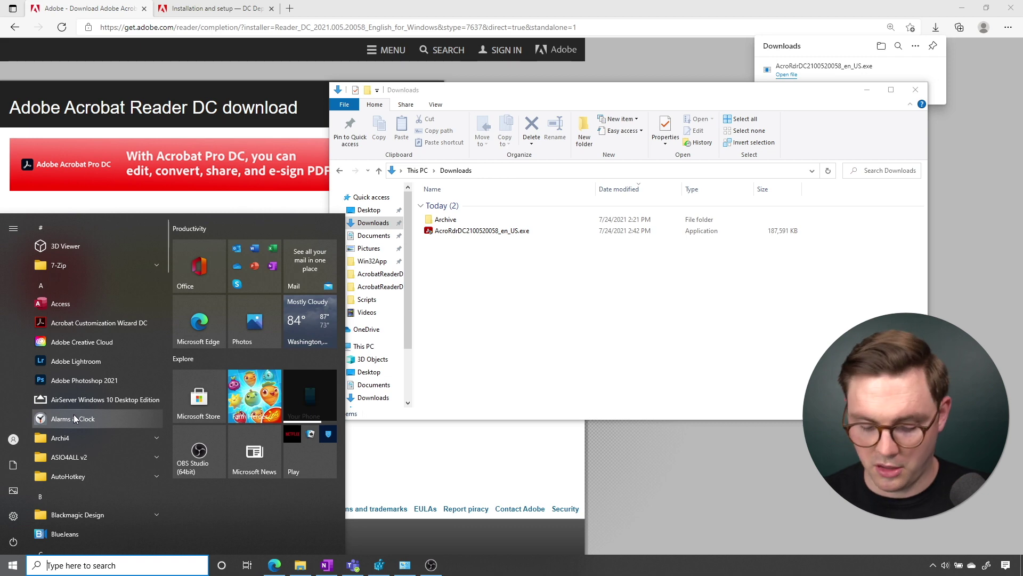
type("cmd")
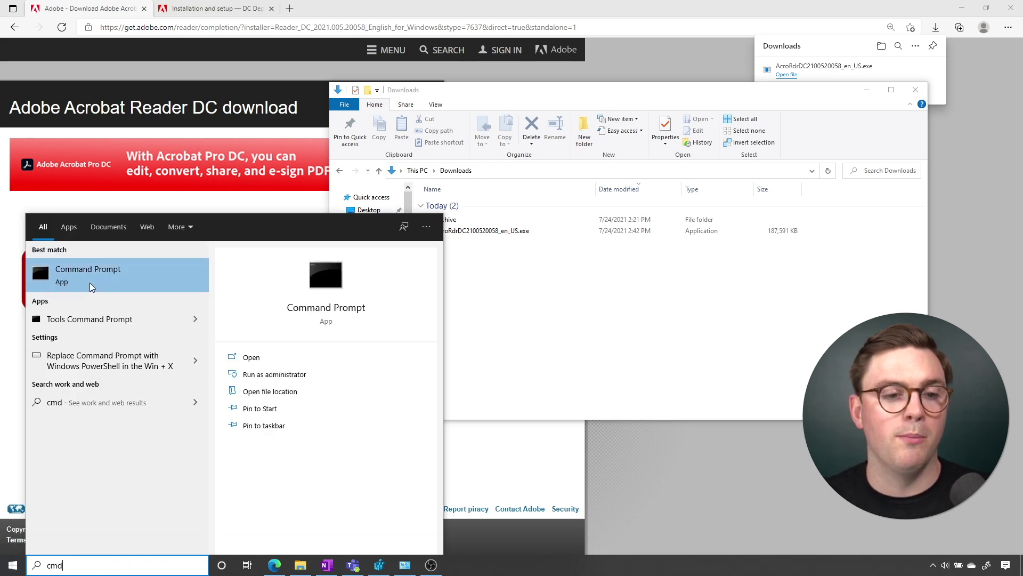
right_click(90, 286)
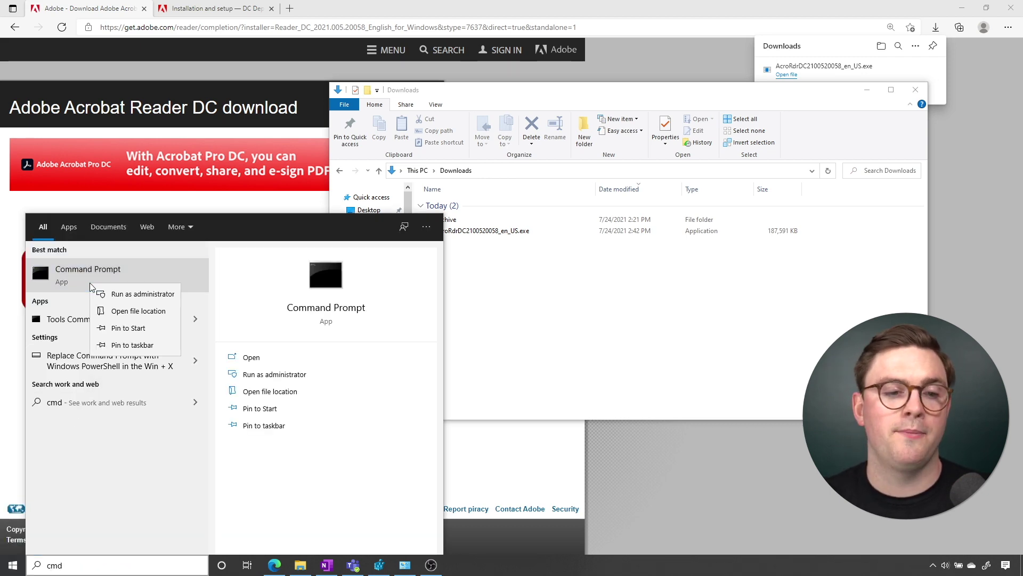
left_click(136, 295)
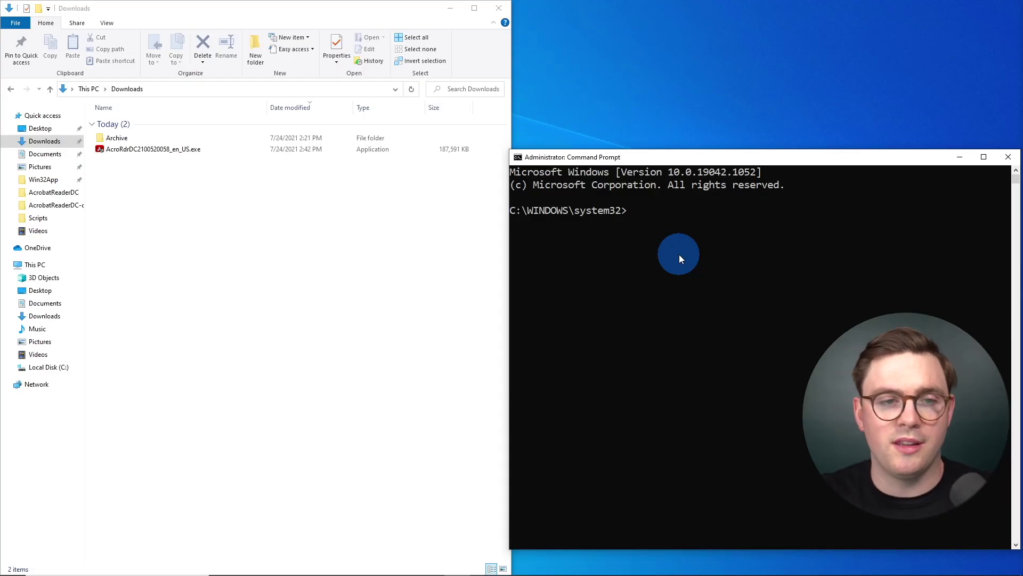
Change the working directory to the user profile's Downloads folder and list its contents with dir
type("cd \"C:\\Users\\HarryL\\Downloads\\")
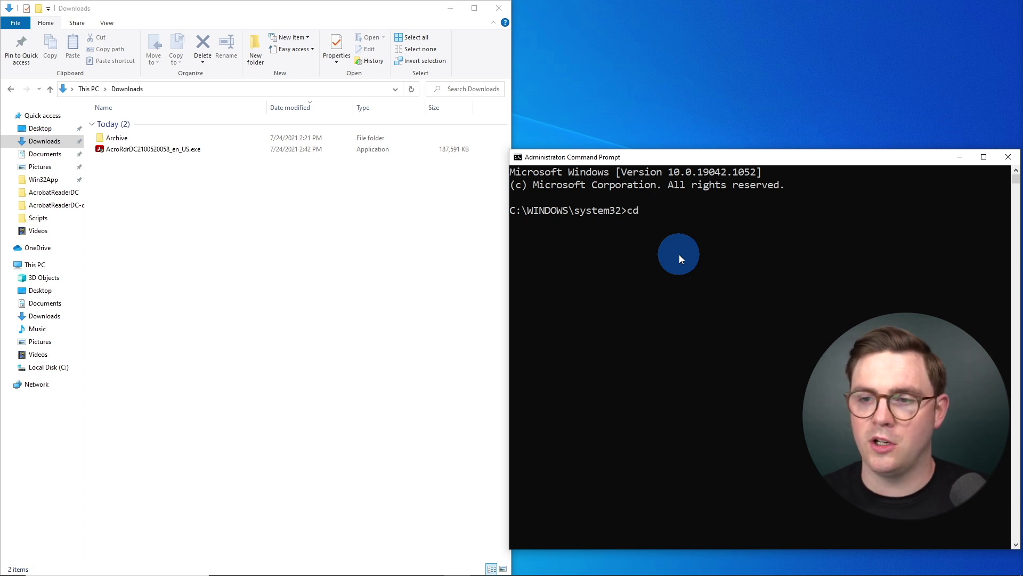
type("\"C:\\Users\\HarryL\\Downloads\\\"")
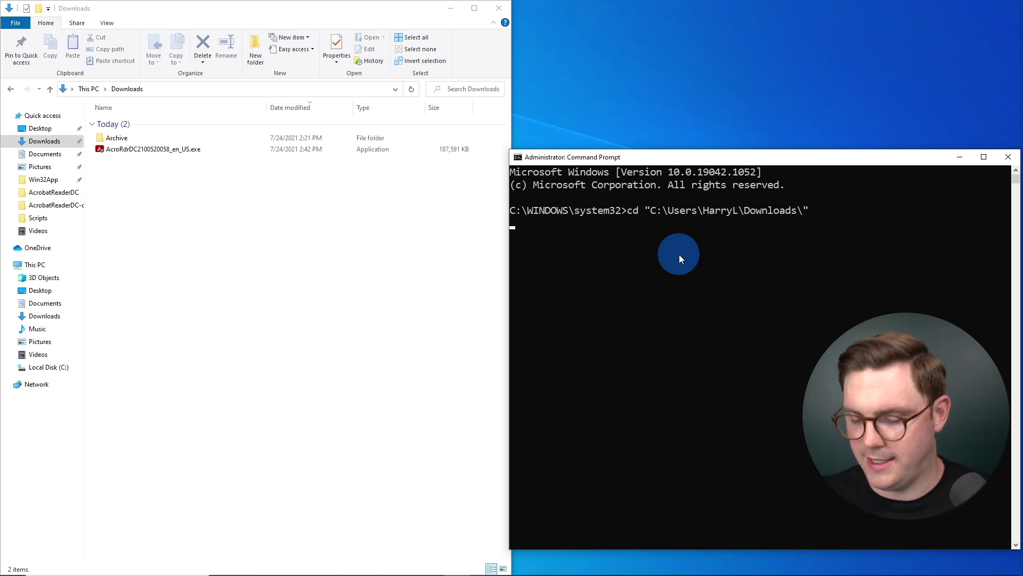
key("Return")
type("dir")
key("Return")
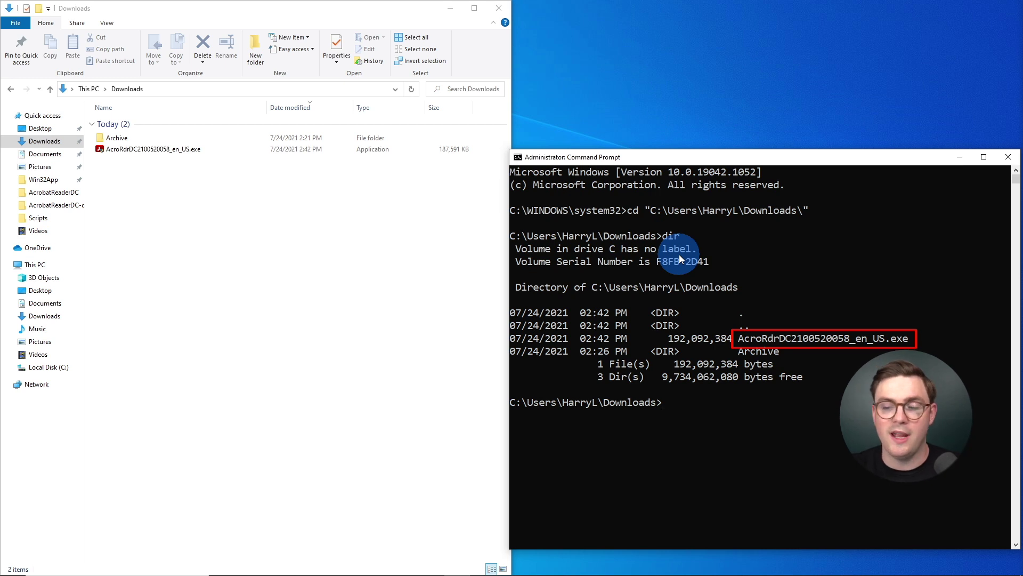
type("cls")
key("Return")
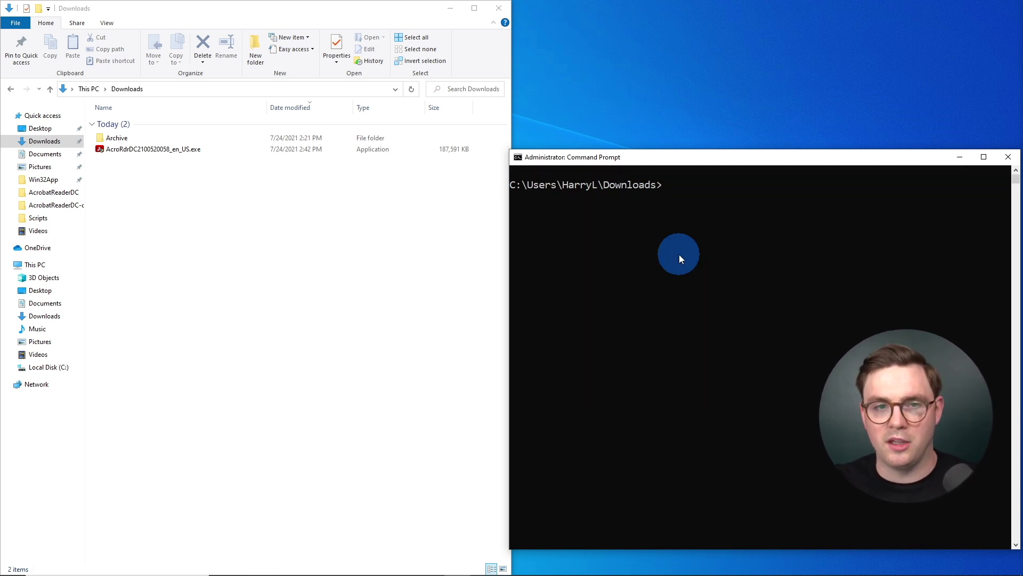
right_click(698, 207)
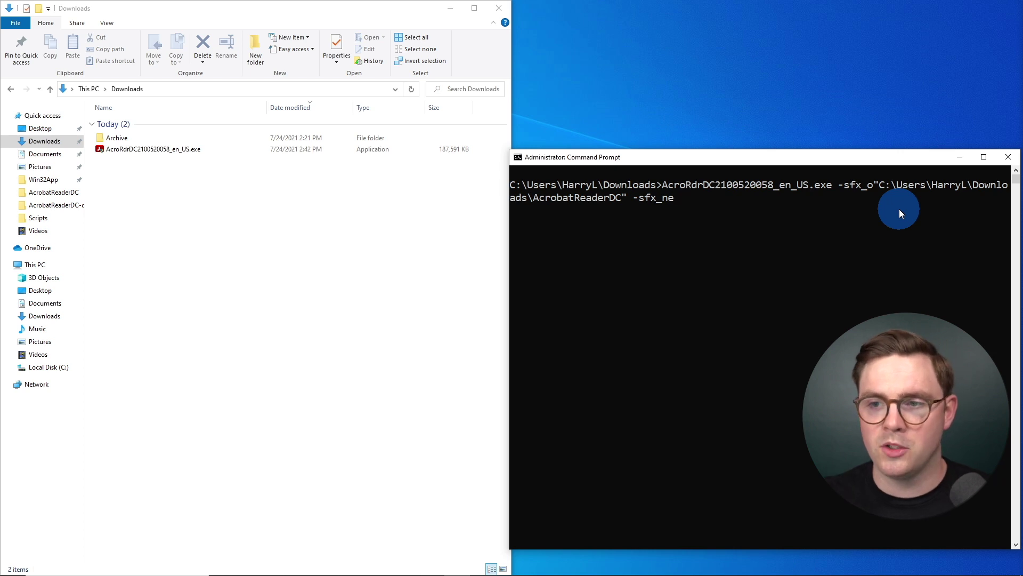
key("Return")
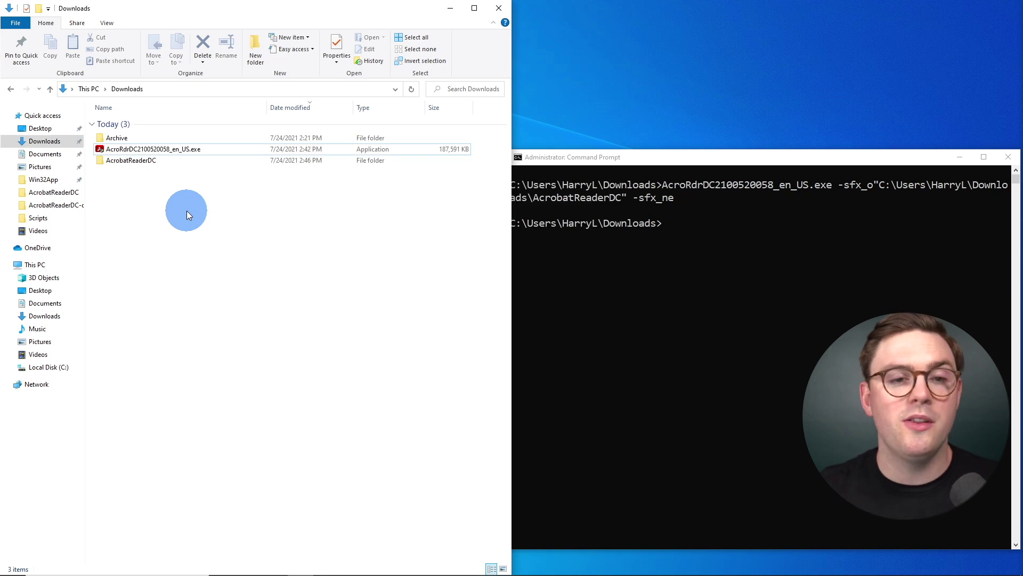
Open the extracted AcrobatReaderDC folder and examine the msi and PATCH entries in setup.ini
left_click(142, 161)
double_click(240, 285)
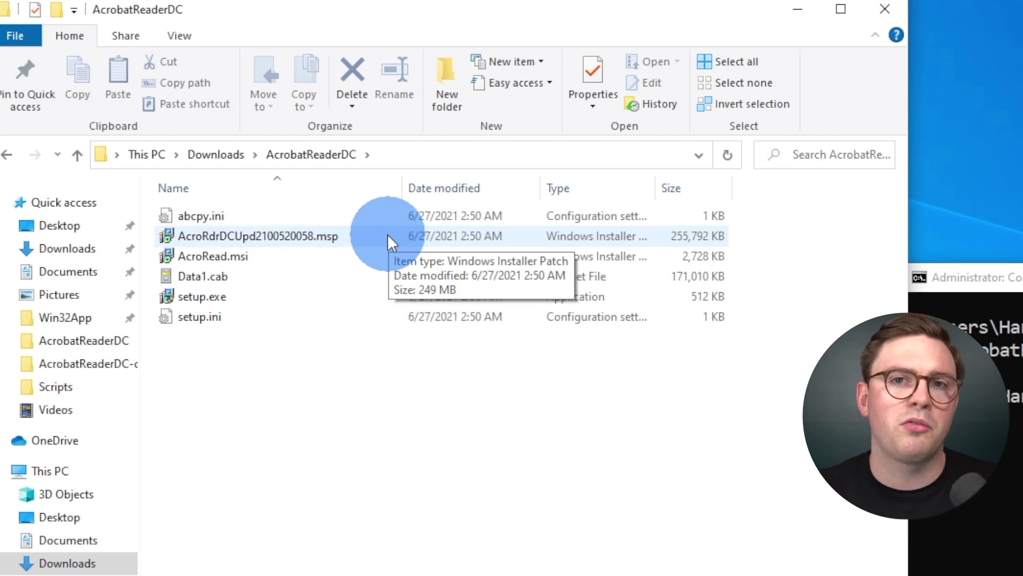
double_click(229, 322)
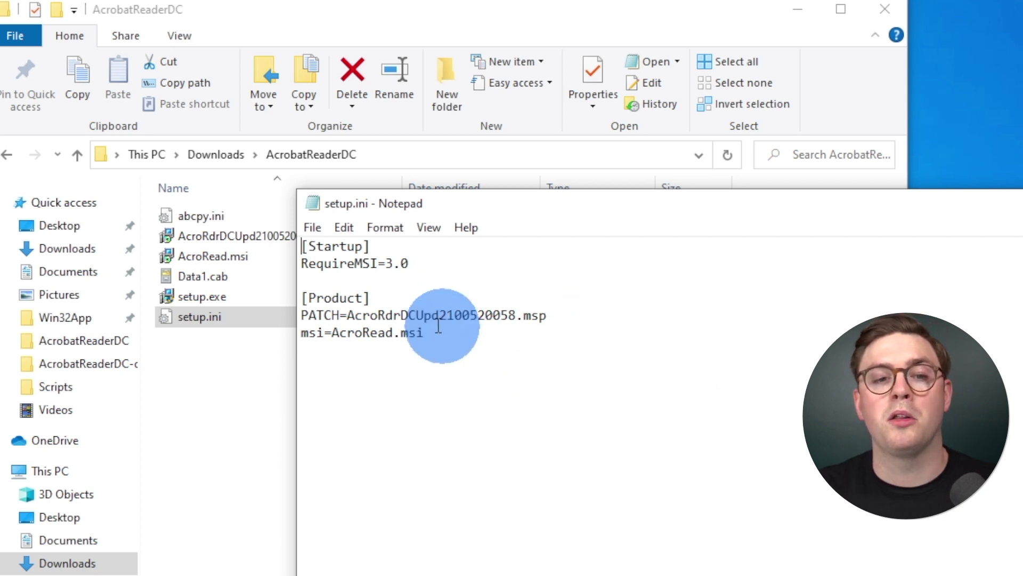
left_click_drag(459, 334, 270, 335)
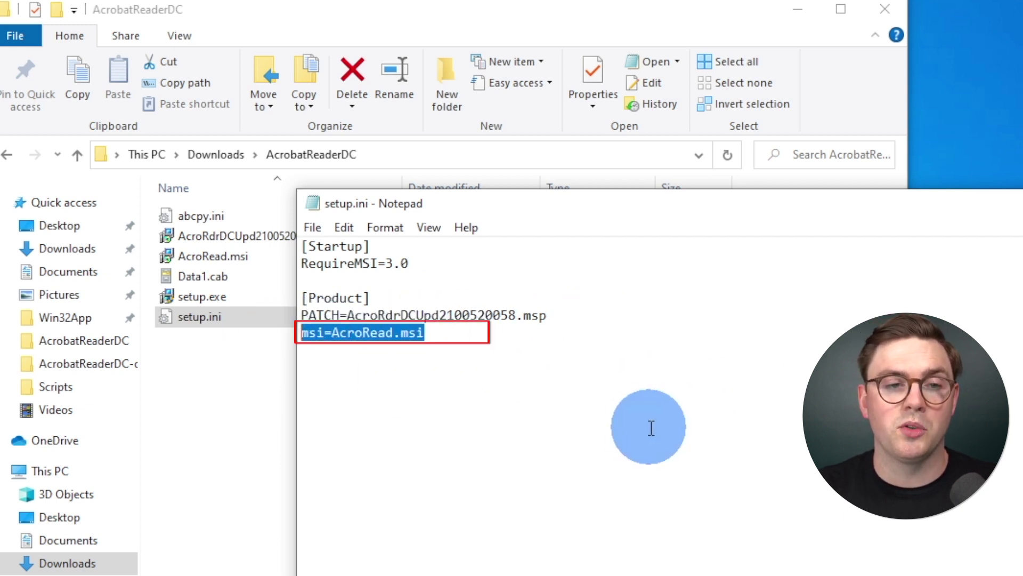
left_click_drag(597, 316, 292, 318)
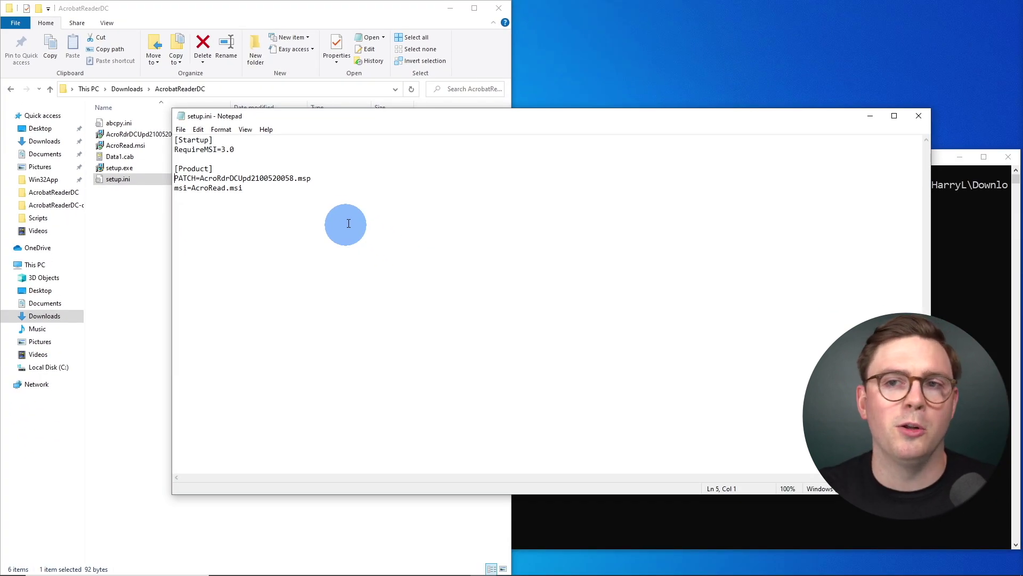
left_click(919, 114)
Clear the Command Prompt console and change the working directory to AcrobatReaderDC
left_click(694, 247)
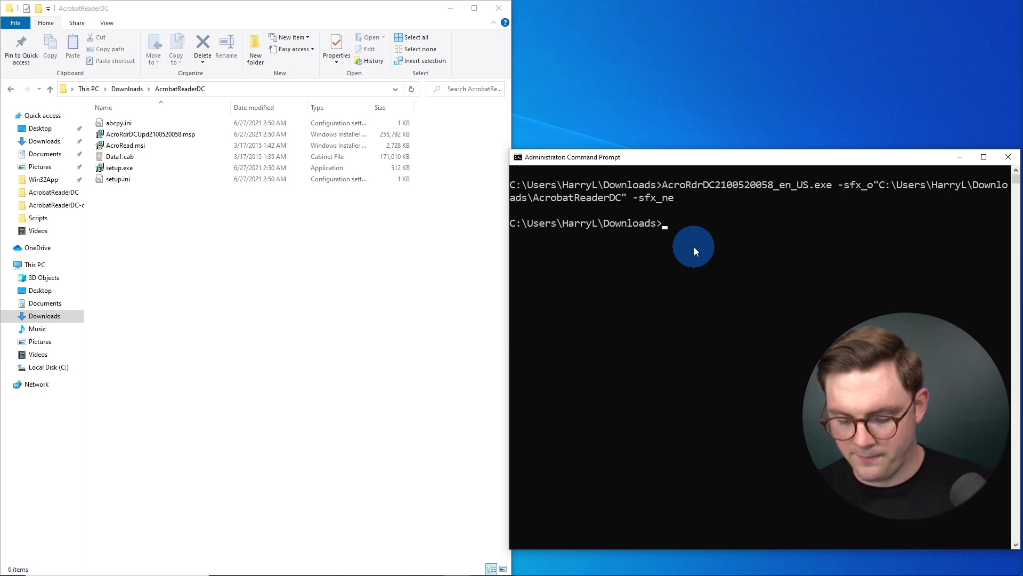
type("cls")
key("Return")
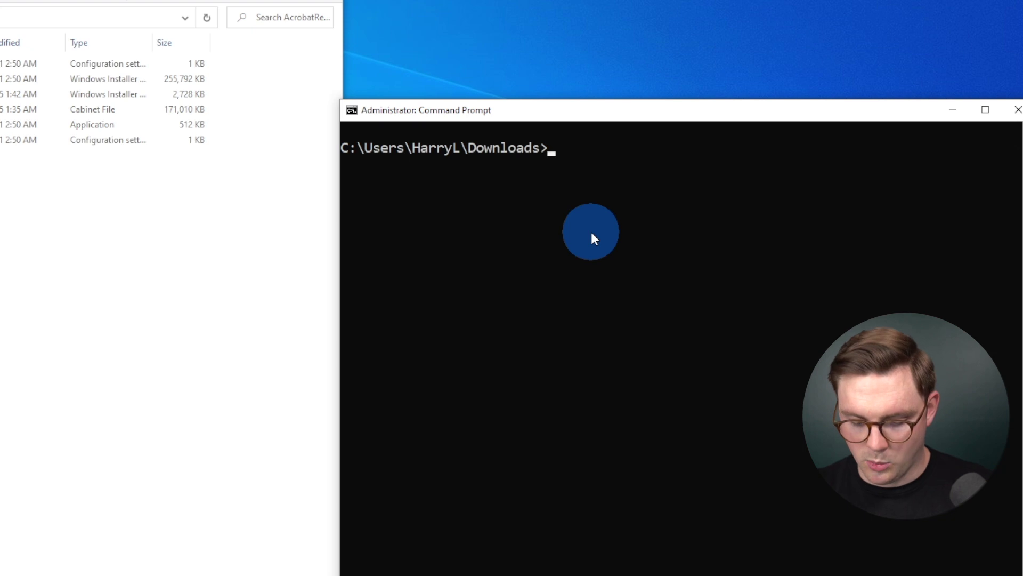
type("cd do")
key("BackSpace")
key("BackSpace")
type("a")
key("Tab")
key("Return")
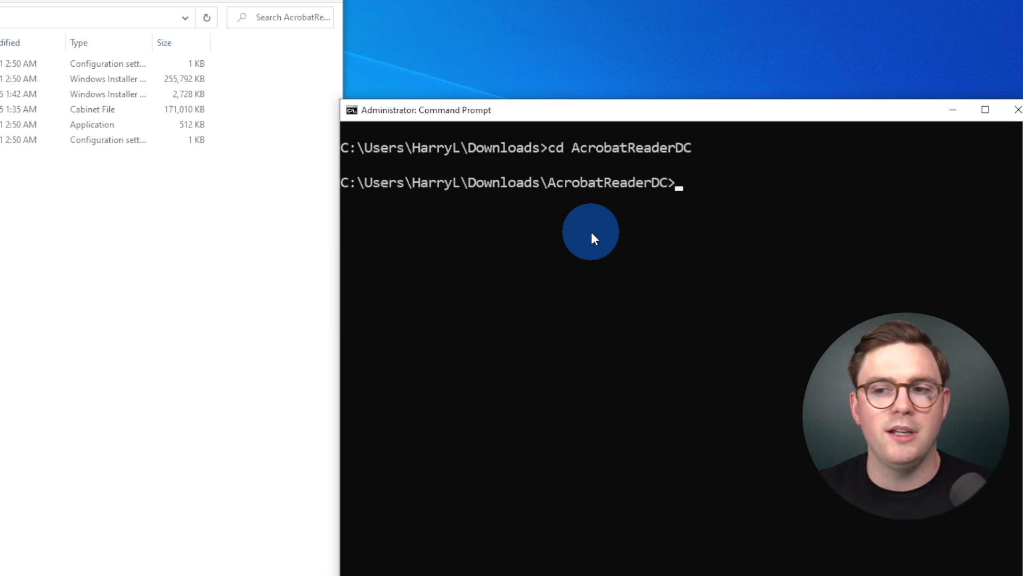
Run setup.exe /? to review the installer's command-line switches, and dismiss the help message
type("setup.exe /?")
key("Return")
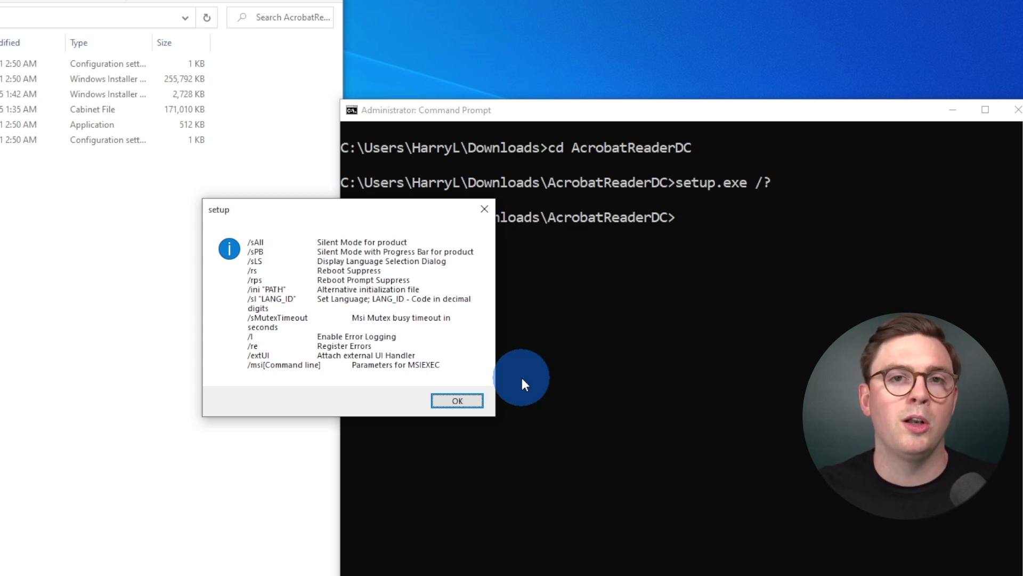
left_click(459, 400)
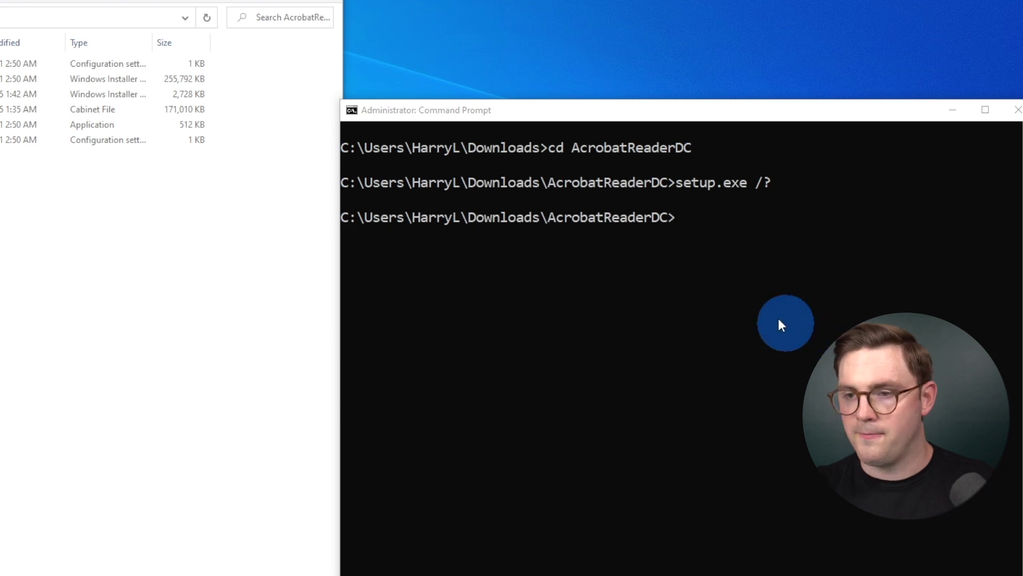
Install Acrobat Reader silently with Setup.exe /sAll /msi /L*v "c:\windows\logs\Intune-Adobe-Adcrobat-Reader-install.log"
left_click(756, 272)
type("Setup.exe /sAll /msi /L*v \"c:\\windows\\logs\\Intune-Adobe-Adcrobat-Reader-install.log\"")
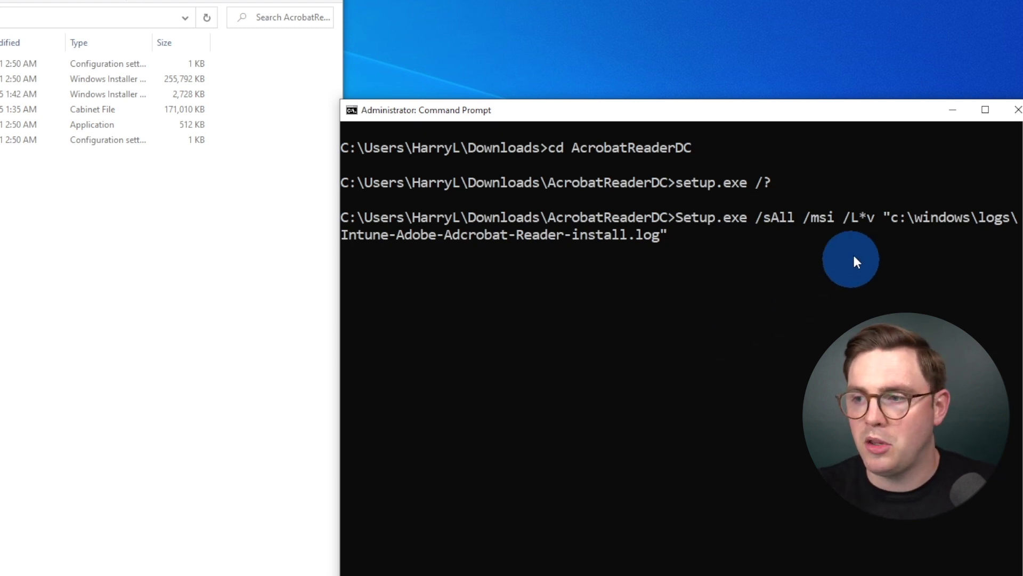
left_click_drag(844, 220, 692, 236)
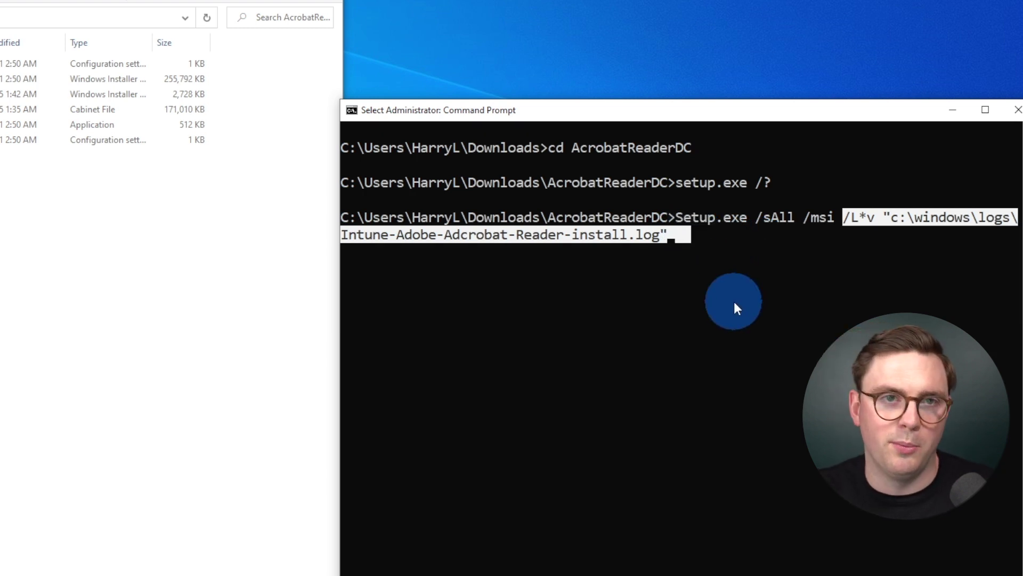
left_click(766, 235)
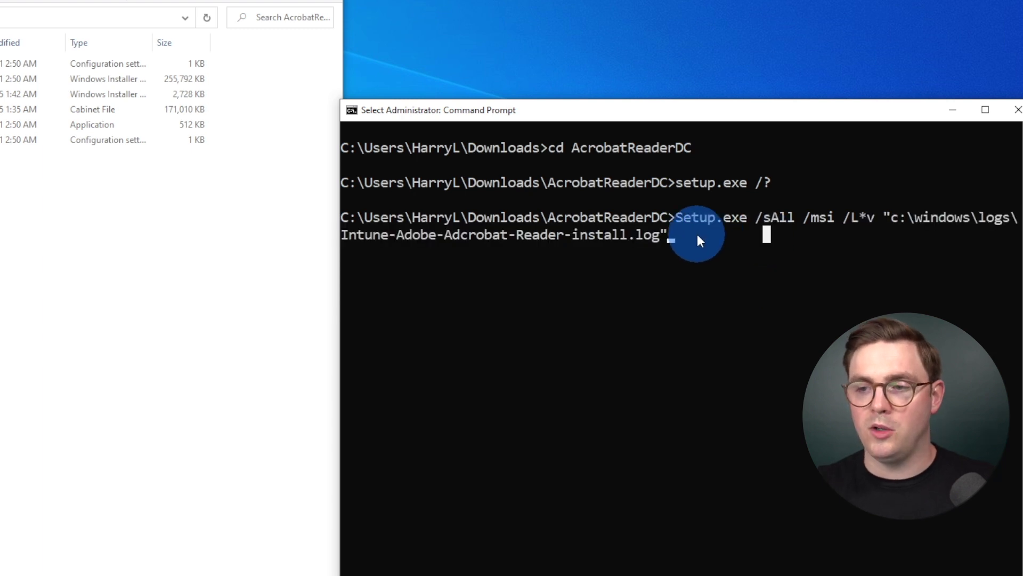
key("Escape")
key("Return")
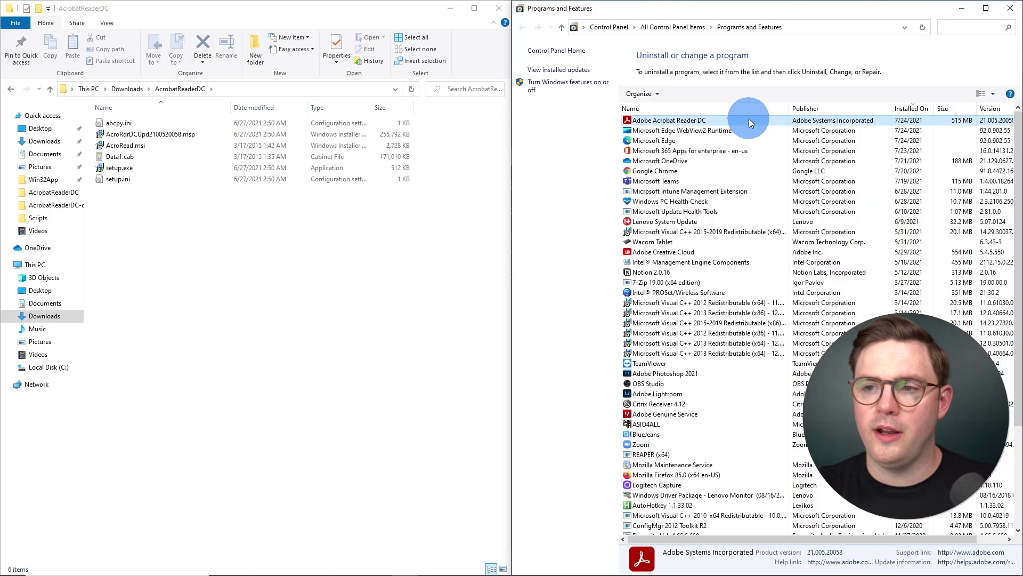
Check Adobe Acrobat Reader DC among the installed programs and examine the end of Intune-Adobe-Adcrobat-Reader-install.log in c:\windows\logs
left_click(750, 120)
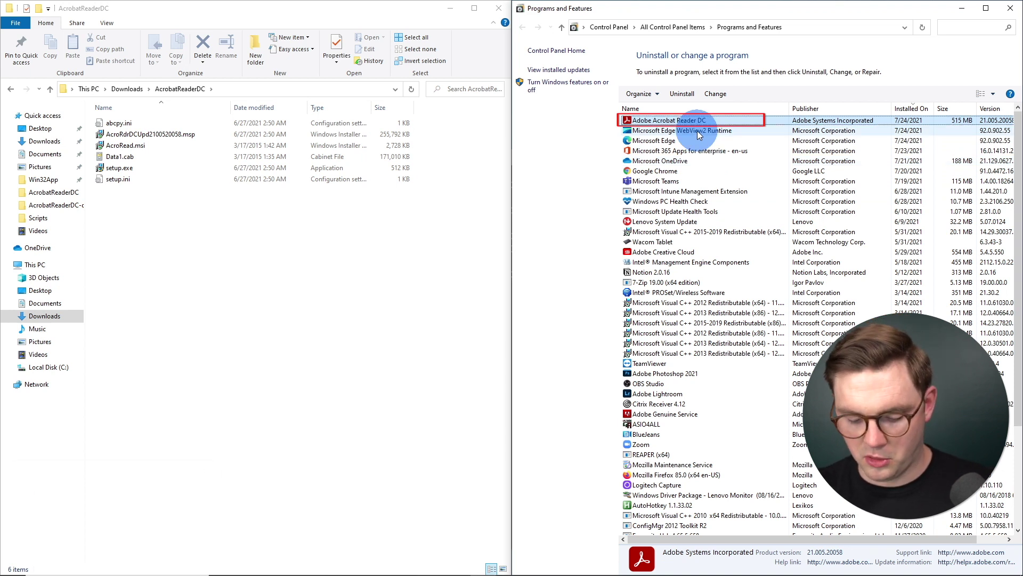
key("super+r")
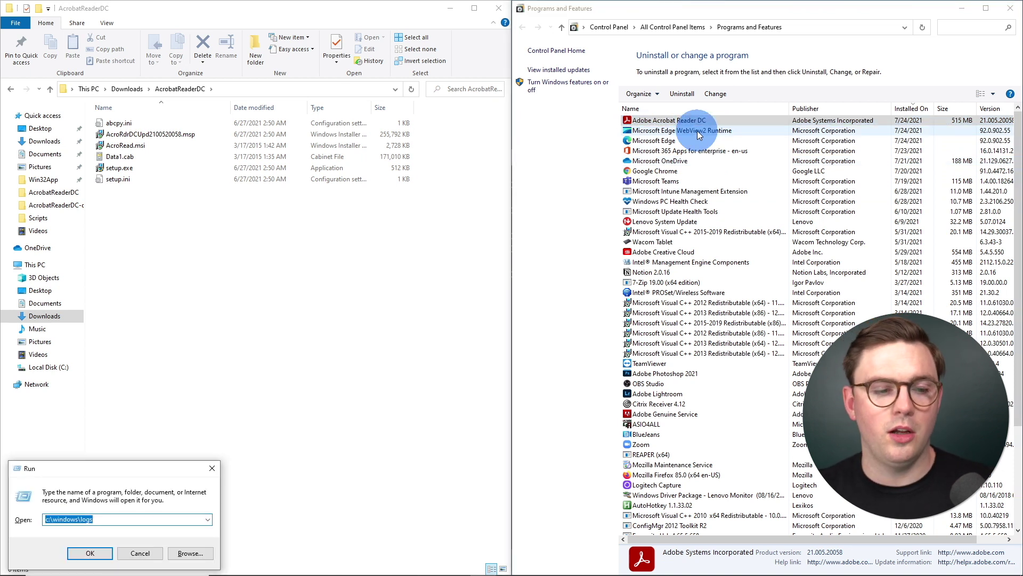
key("Return")
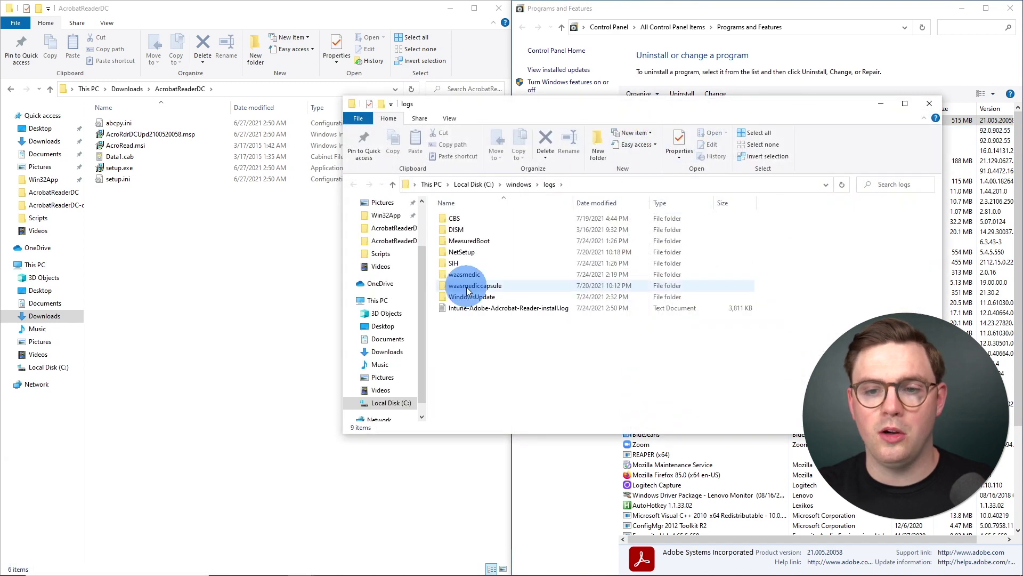
double_click(587, 310)
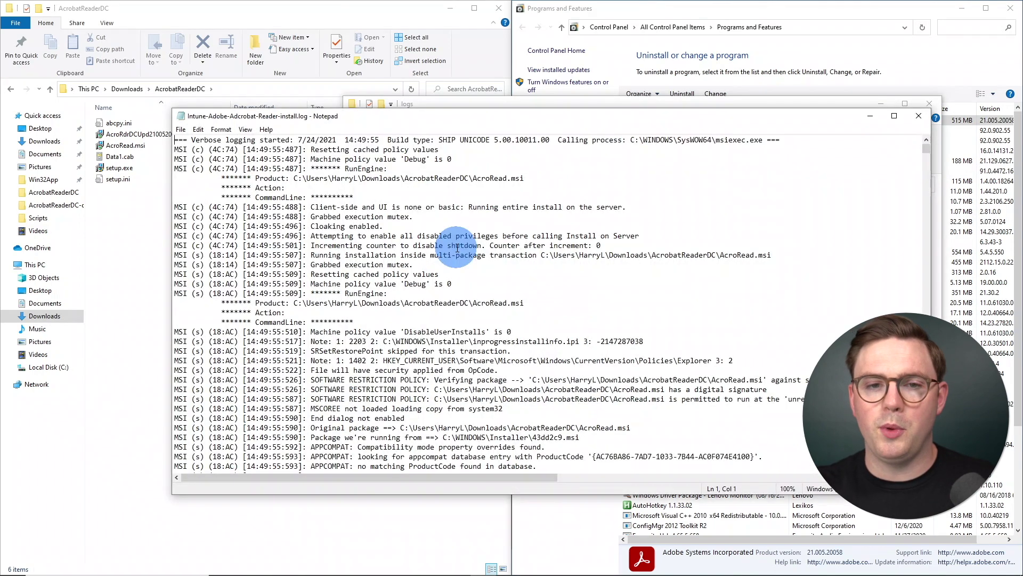
left_click_drag(928, 151, 927, 467)
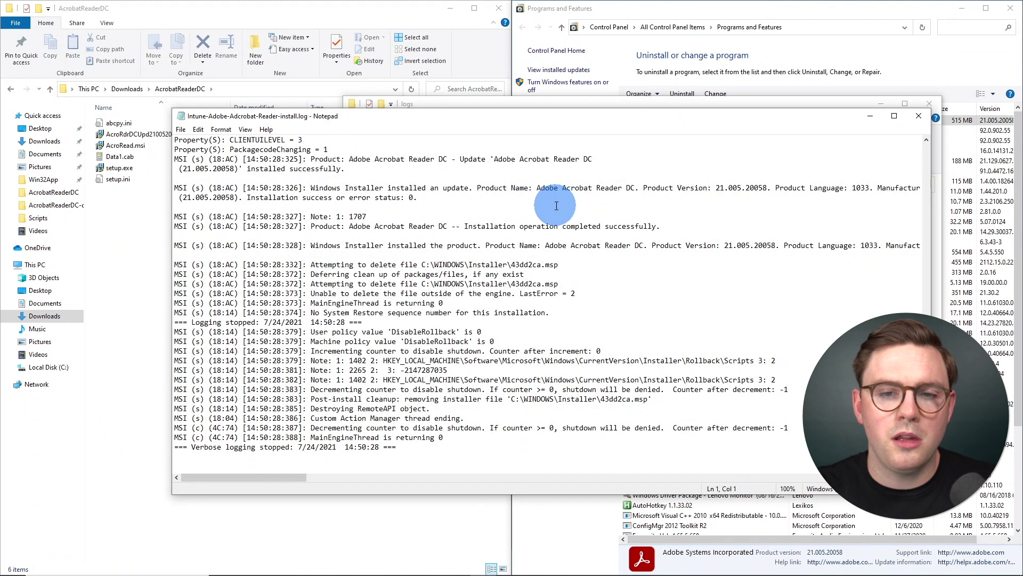
Highlight the log line reporting the Adobe Acrobat Reader DC installation result, and close the log and the logs folder
left_click_drag(660, 227, 192, 226)
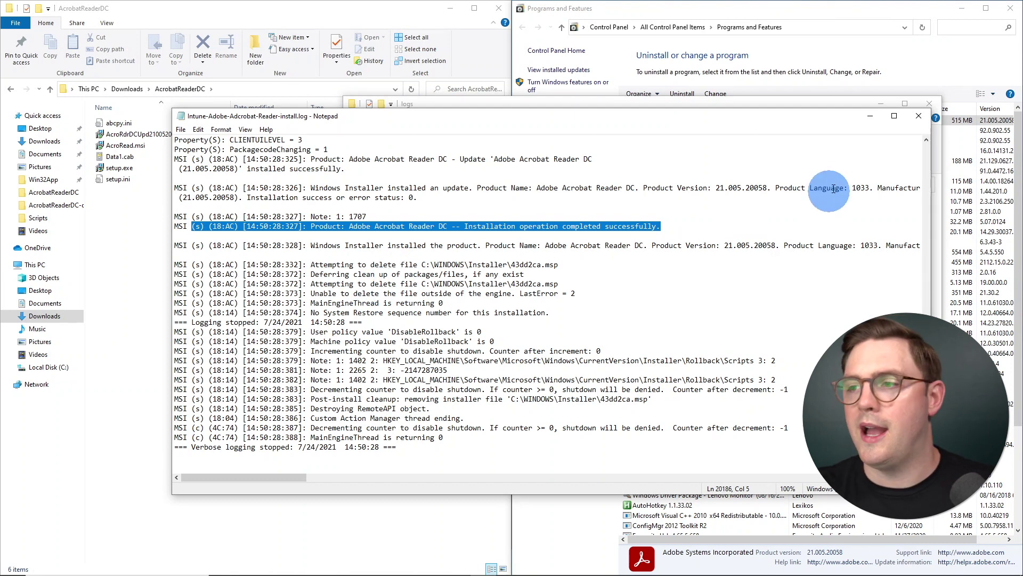
left_click(918, 116)
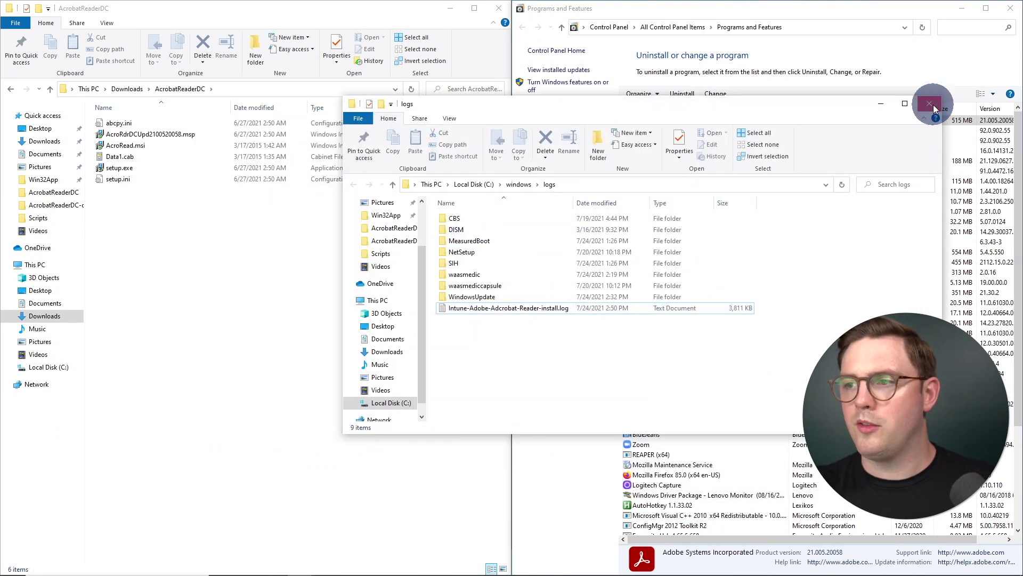
left_click(928, 104)
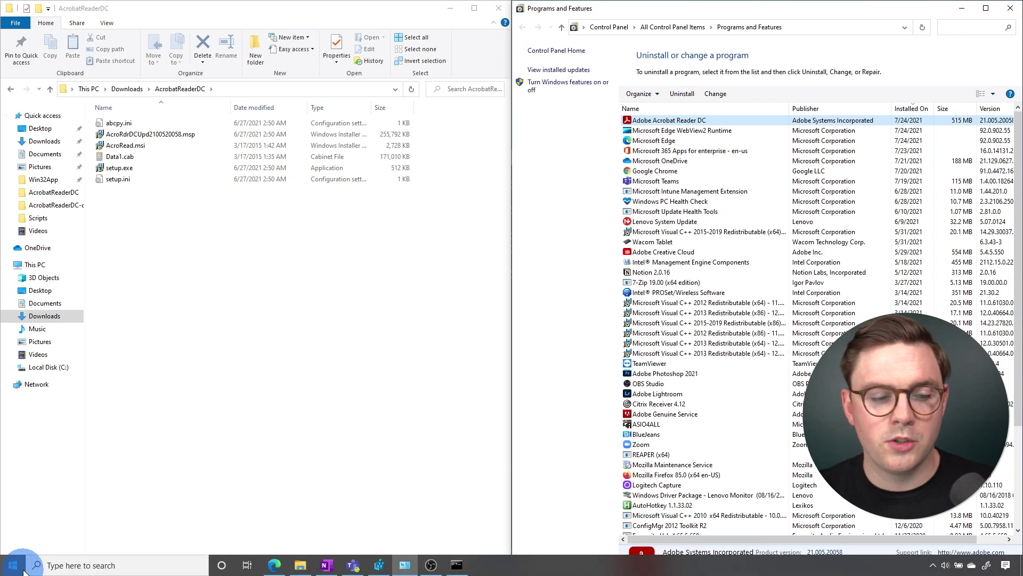
Launch Acrobat Reader DC to test it, accept the license agreement, dismiss the welcome tour and close the program
left_click(24, 570)
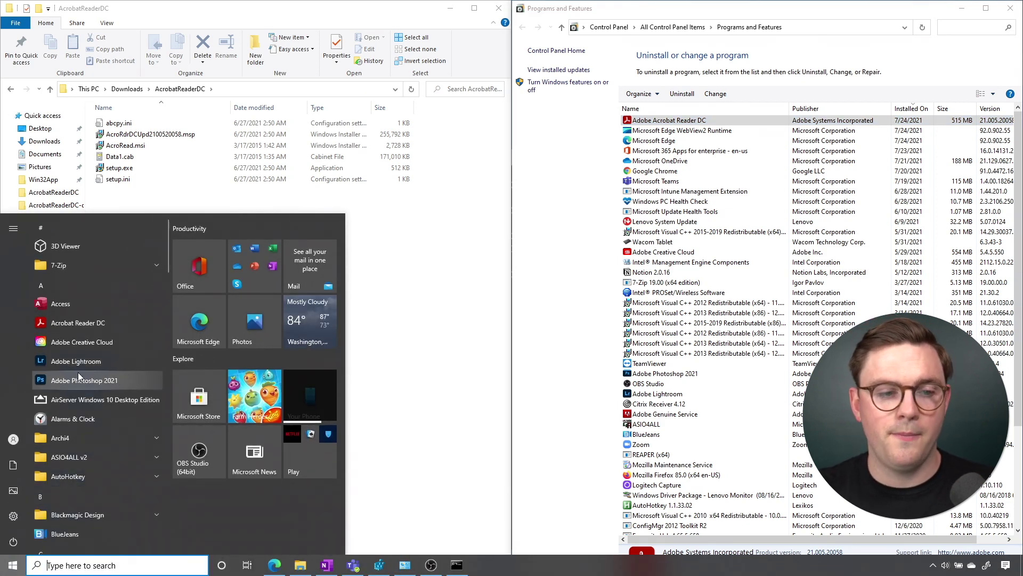
left_click(82, 323)
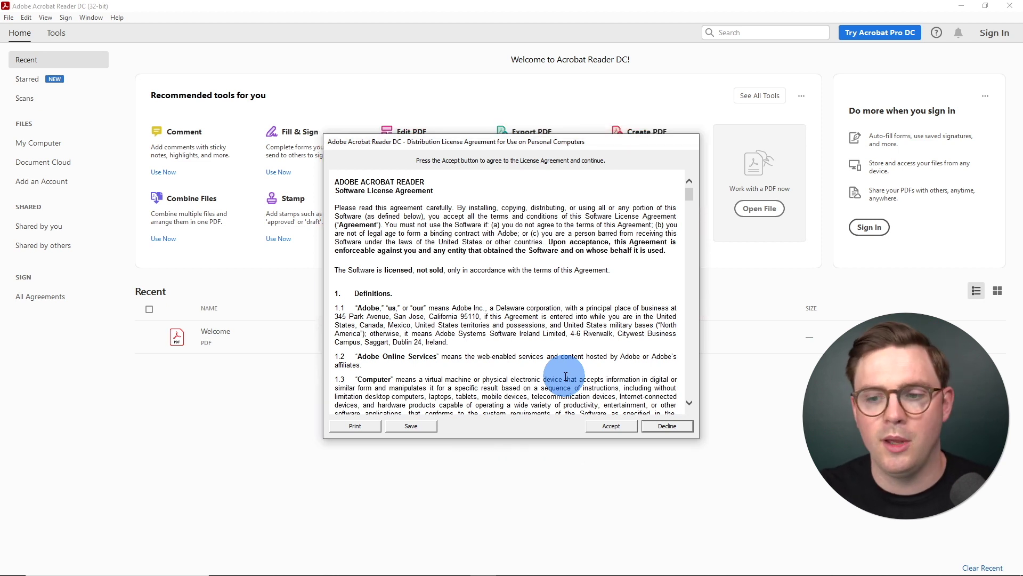
left_click(613, 426)
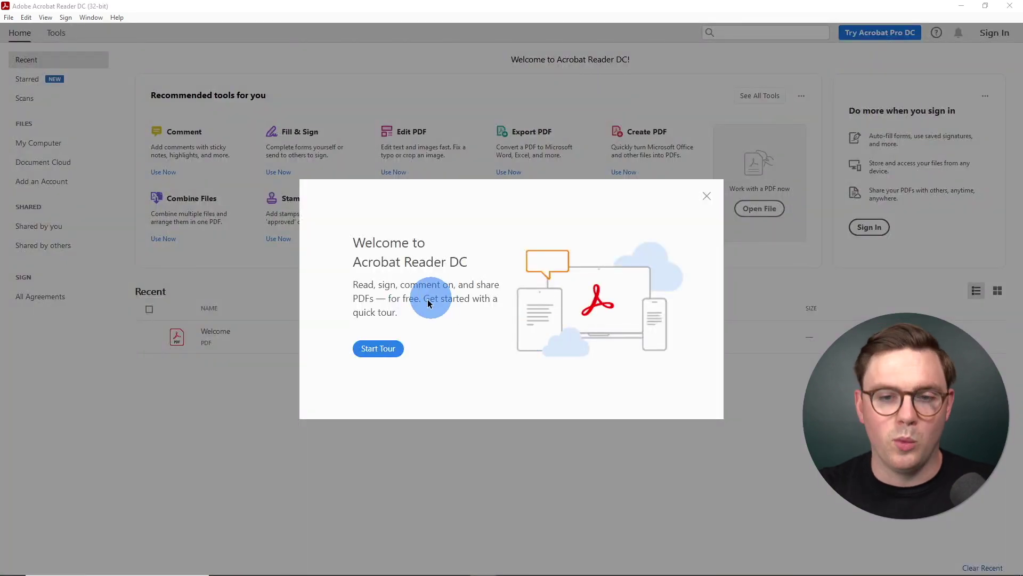
left_click(707, 199)
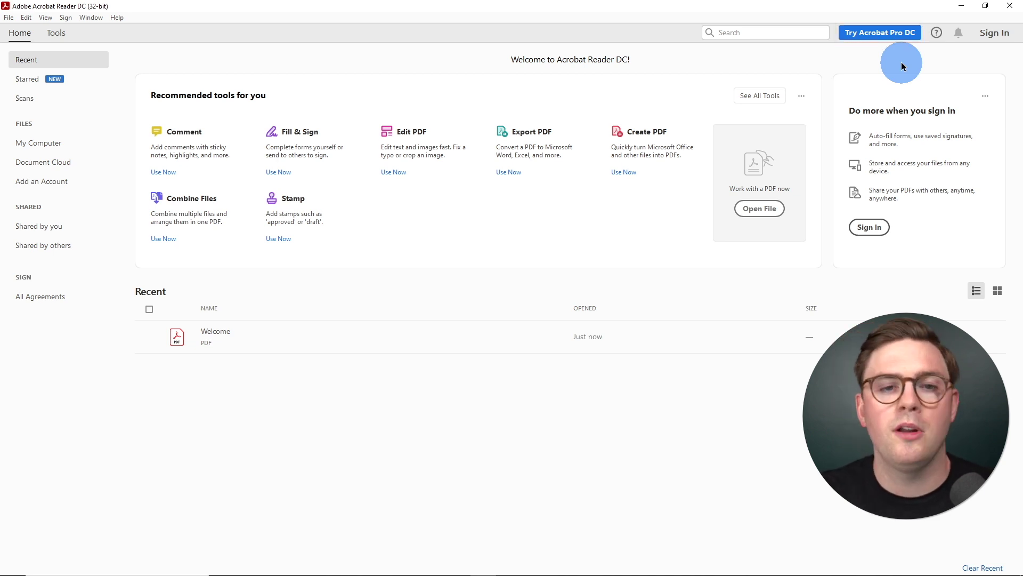
left_click(1010, 6)
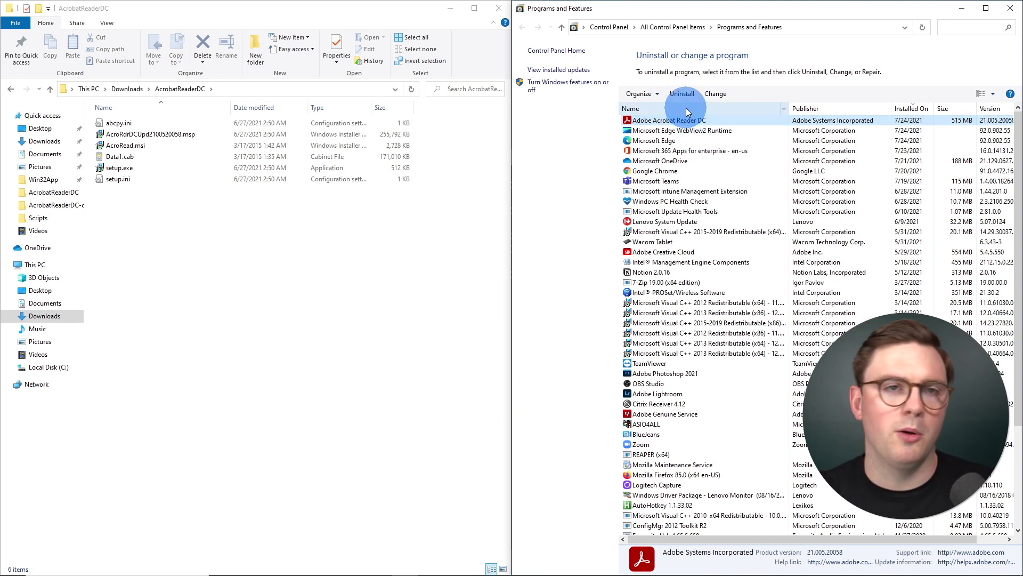
Switch to Registry Editor, refresh the Adobe Acrobat Reader DC uninstall key and copy its UninstallString value data without changing it
mouse_move(442, 558)
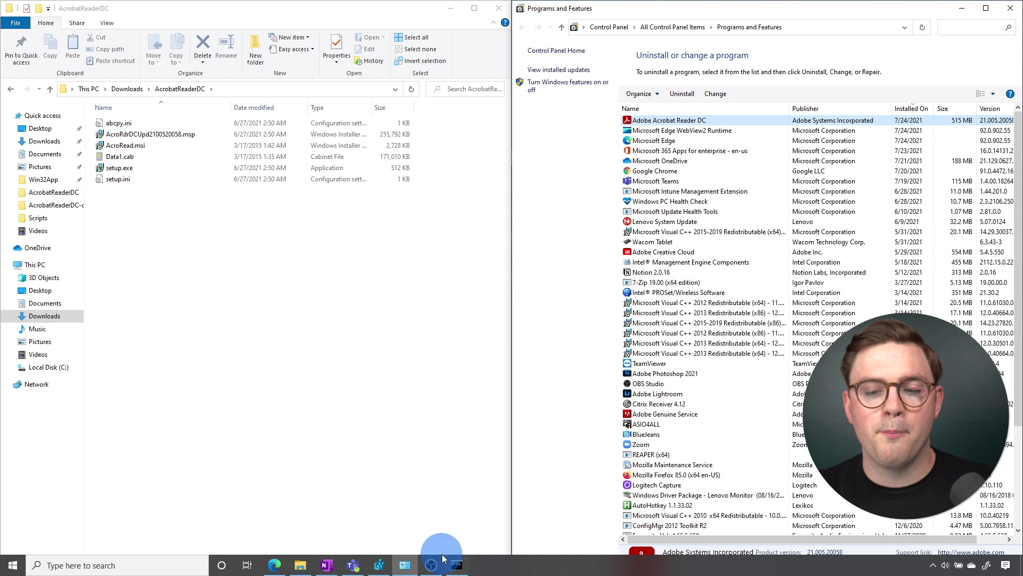
mouse_move(382, 570)
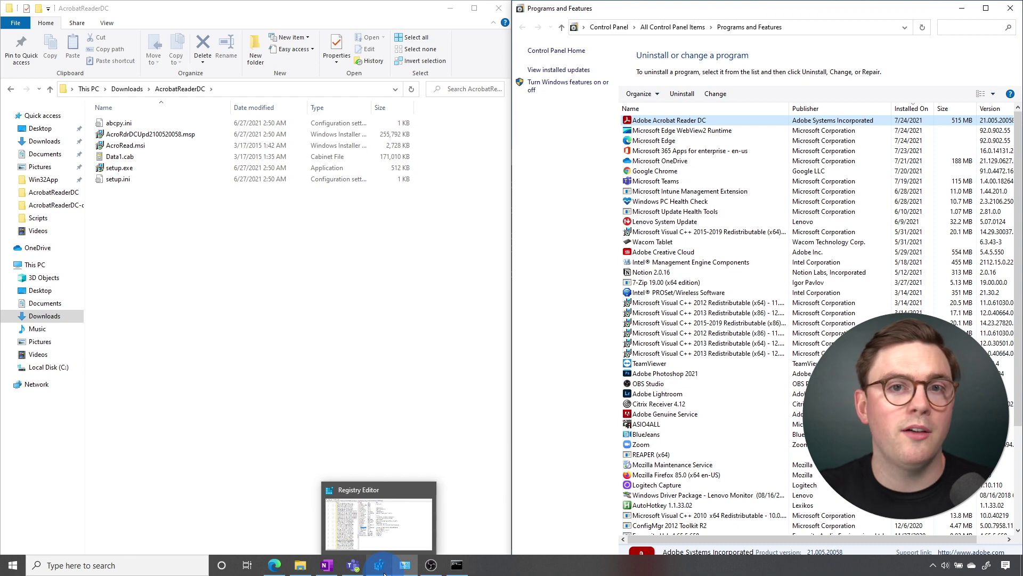
left_click(384, 570)
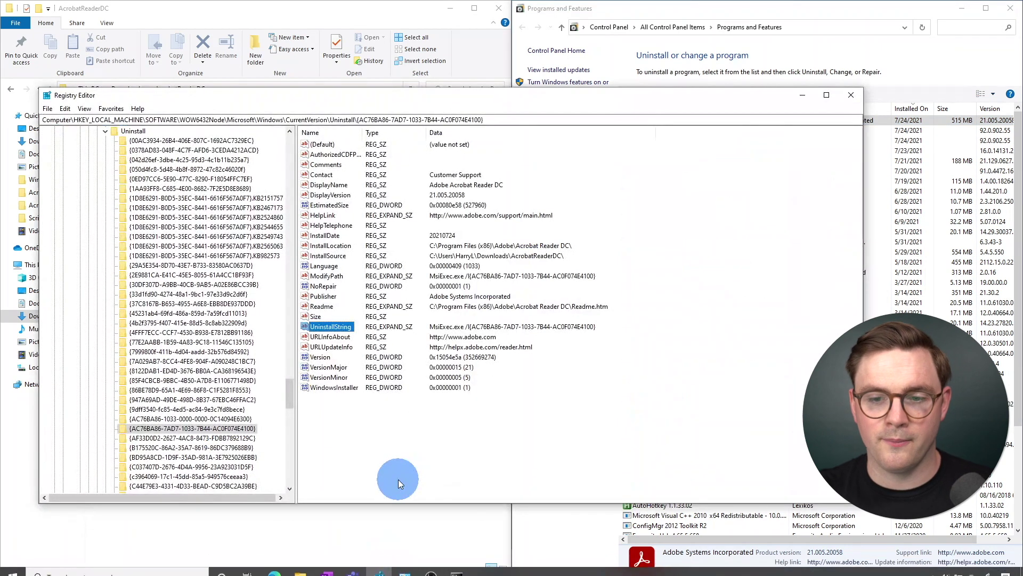
key("F5")
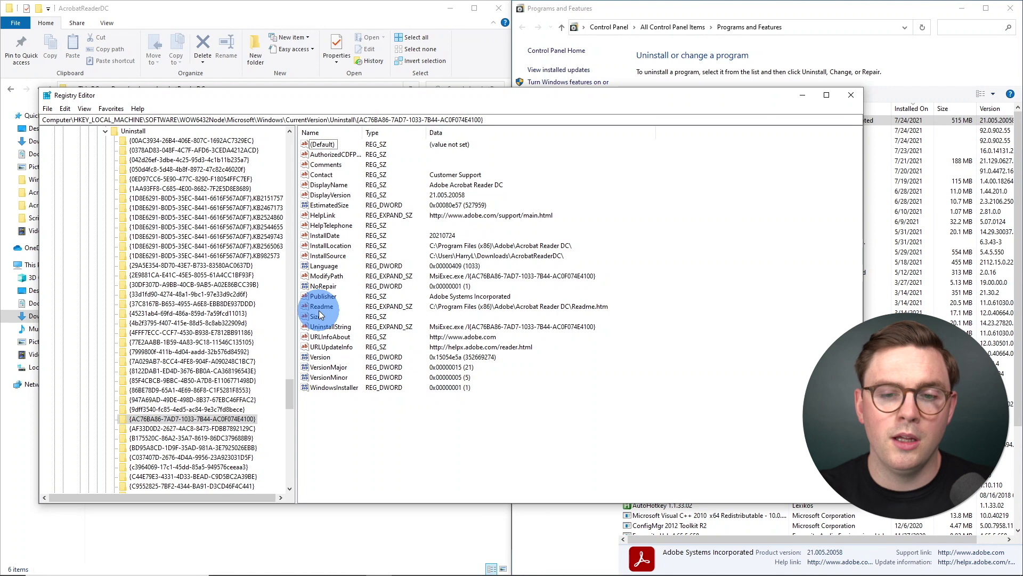
left_click(330, 327)
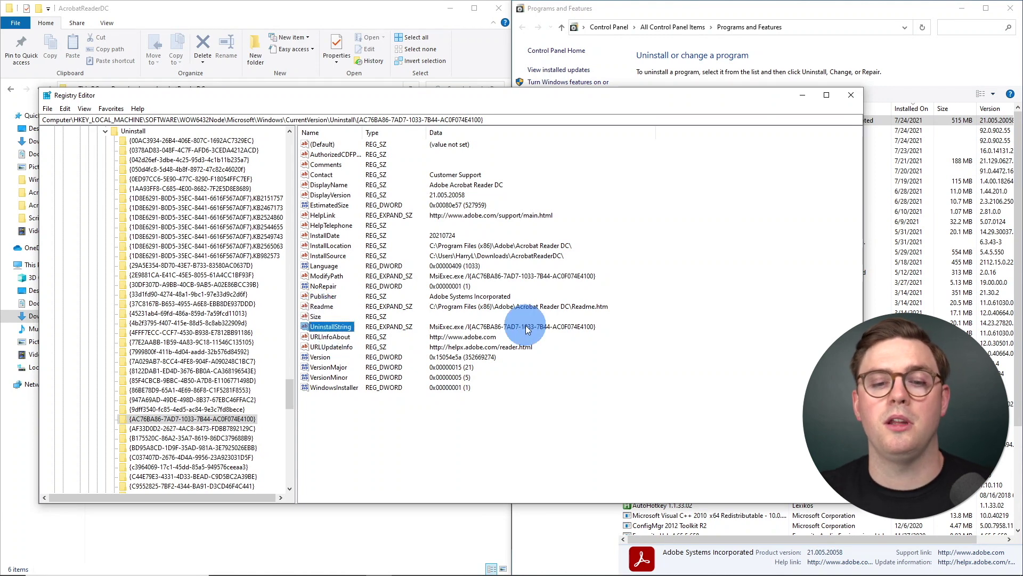
double_click(347, 326)
key("super+c")
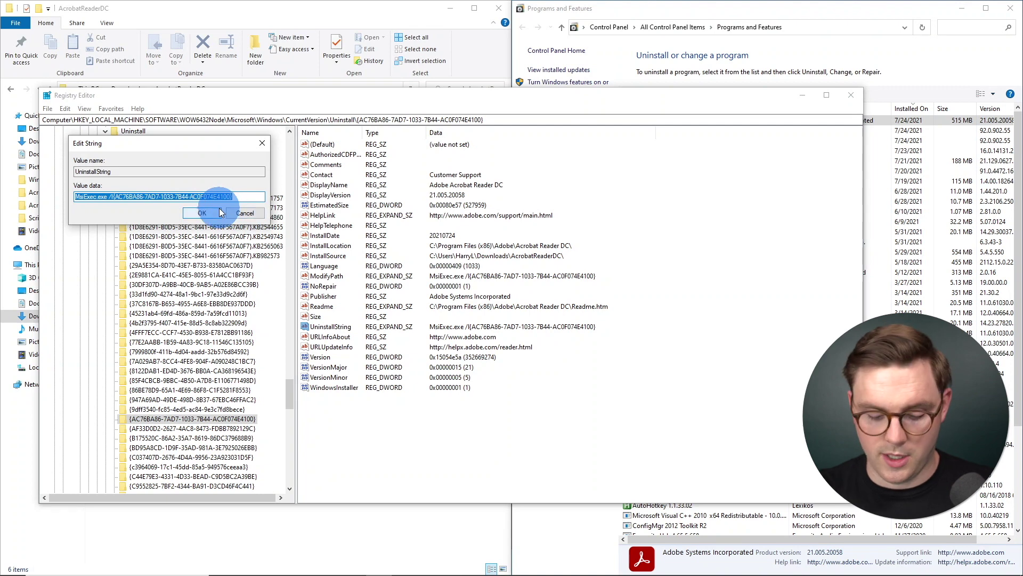
left_click(256, 215)
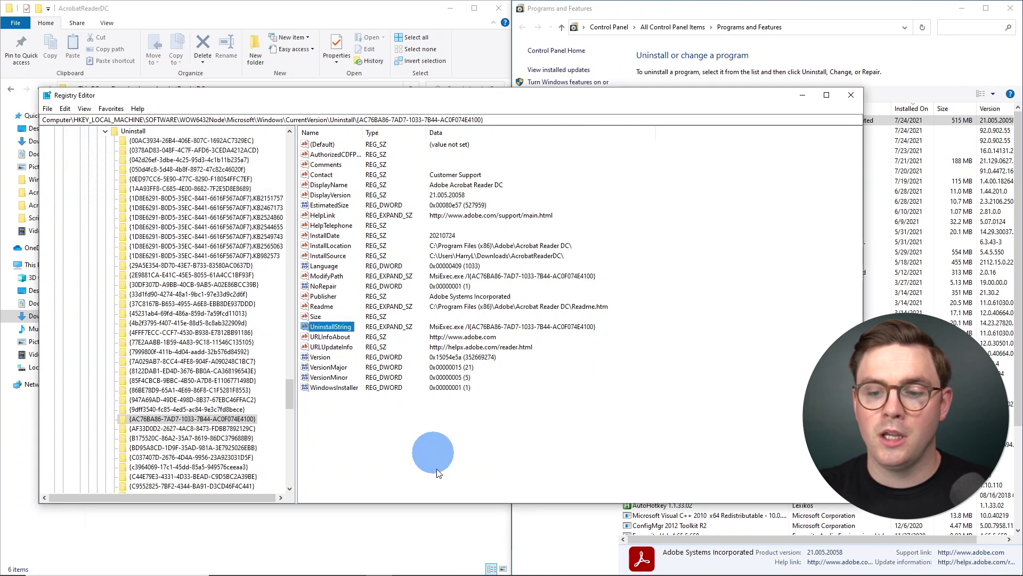
Paste the uninstall string into Command Prompt, change /I to /x, run MsiExec.exe /x{AC76BA86-7AD7-1033-7B44-AC0F074E4100} and confirm the uninstall
mouse_move(518, 570)
left_click(457, 564)
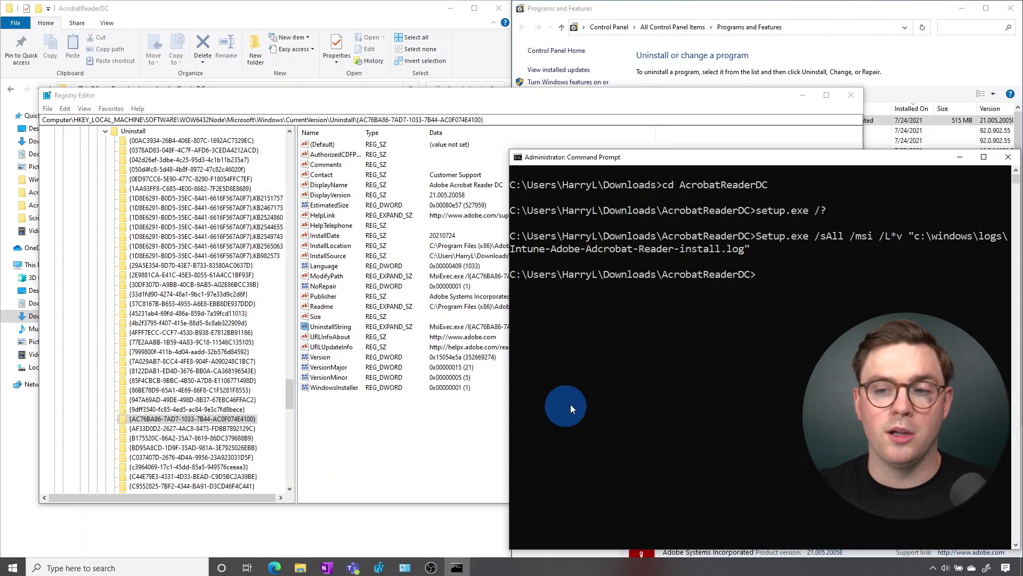
right_click(570, 404)
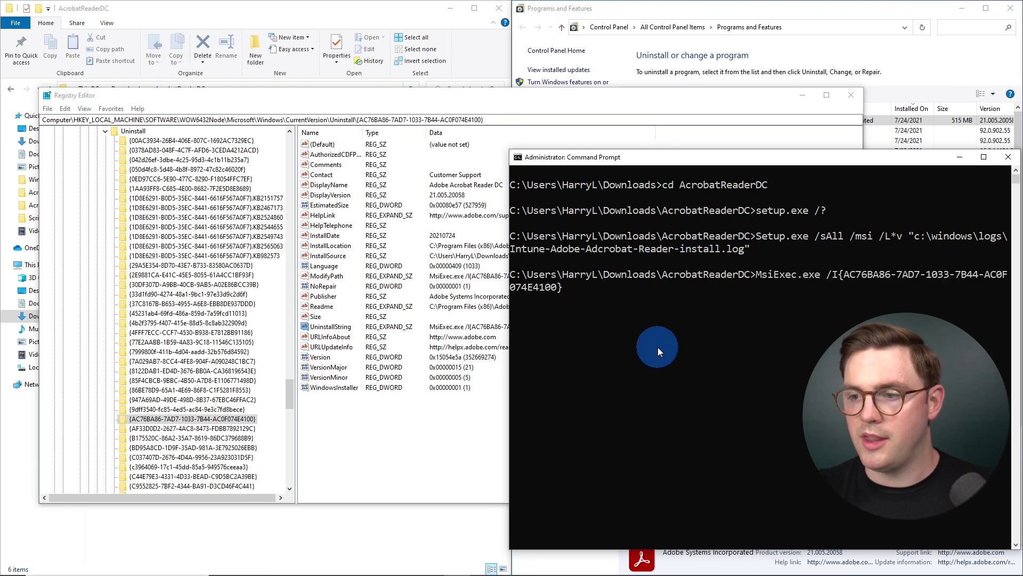
key("Left")
key("Left")
key("Left")
key("Left")
key("Left")
key("Left")
key("Left")
key("Left")
key("Left")
key("Left")
key("Left")
key("Left")
key("Left")
key("Left")
key("Left")
key("Left")
key("Left")
key("Left")
key("Left")
key("Left")
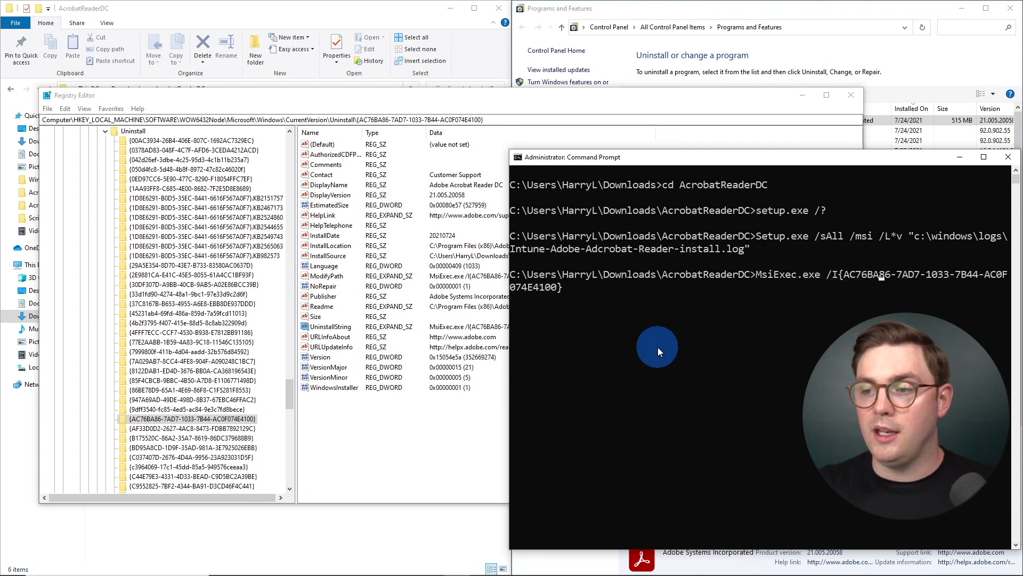
key("BackSpace")
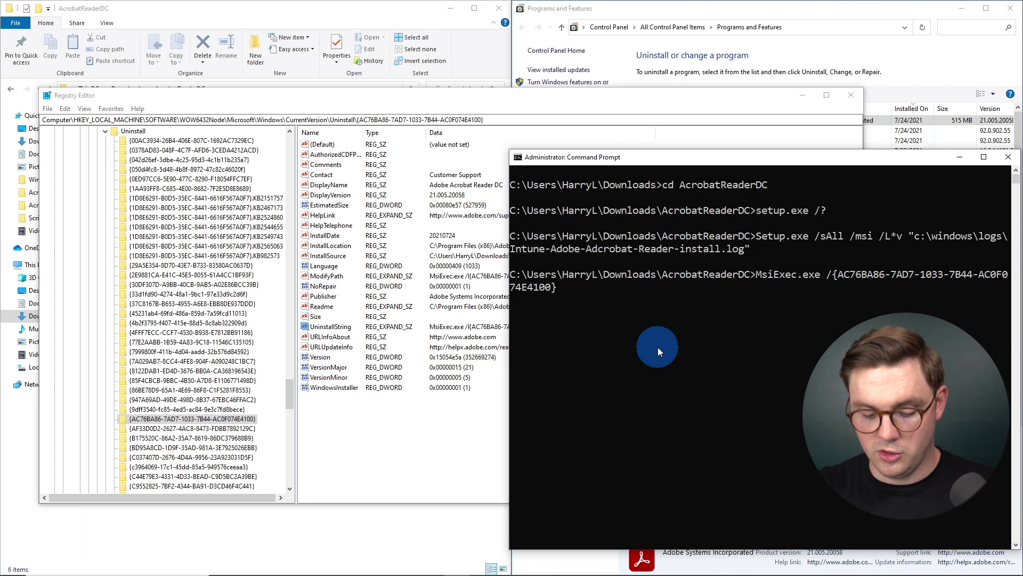
type("x")
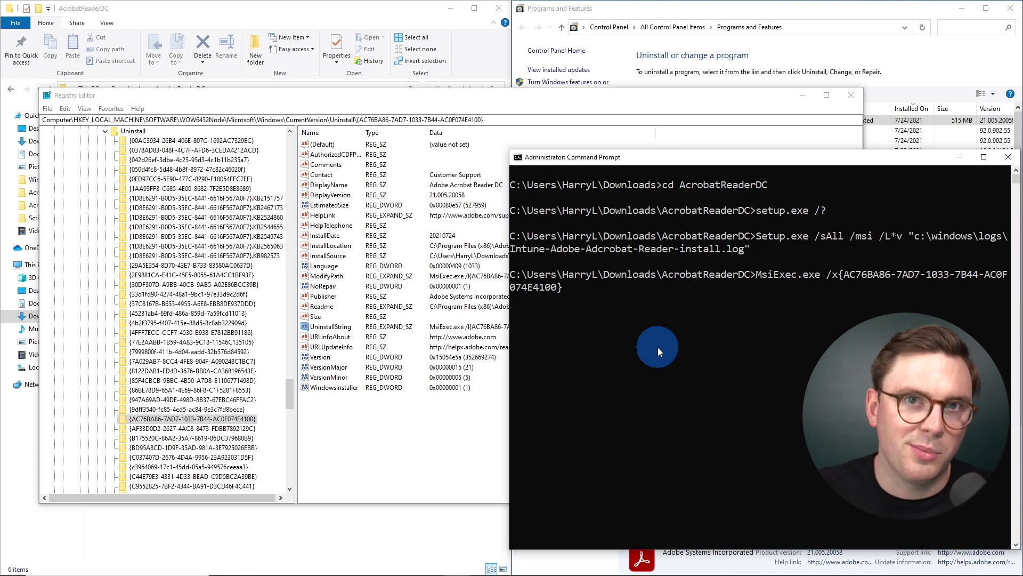
key("Return")
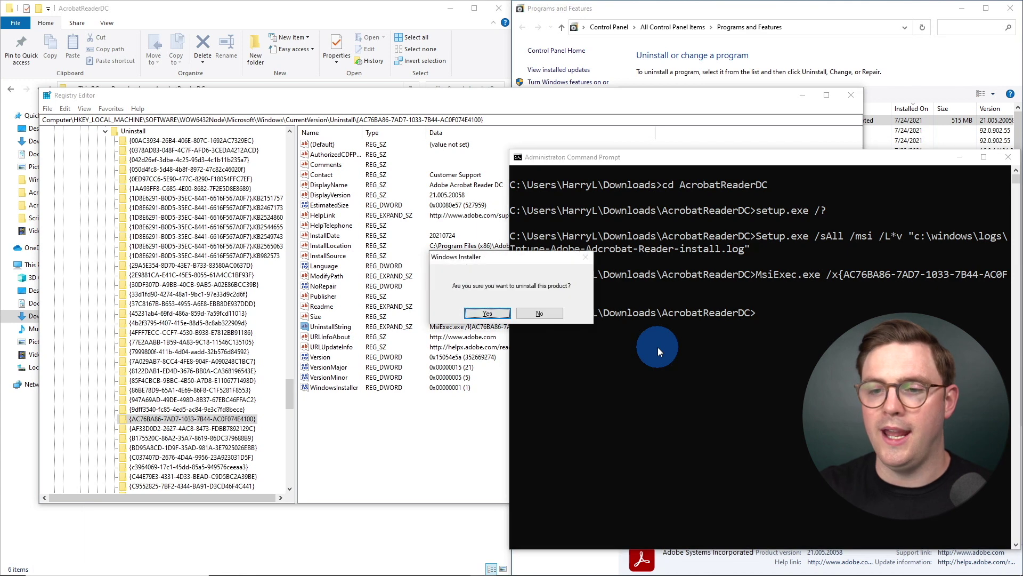
left_click(480, 314)
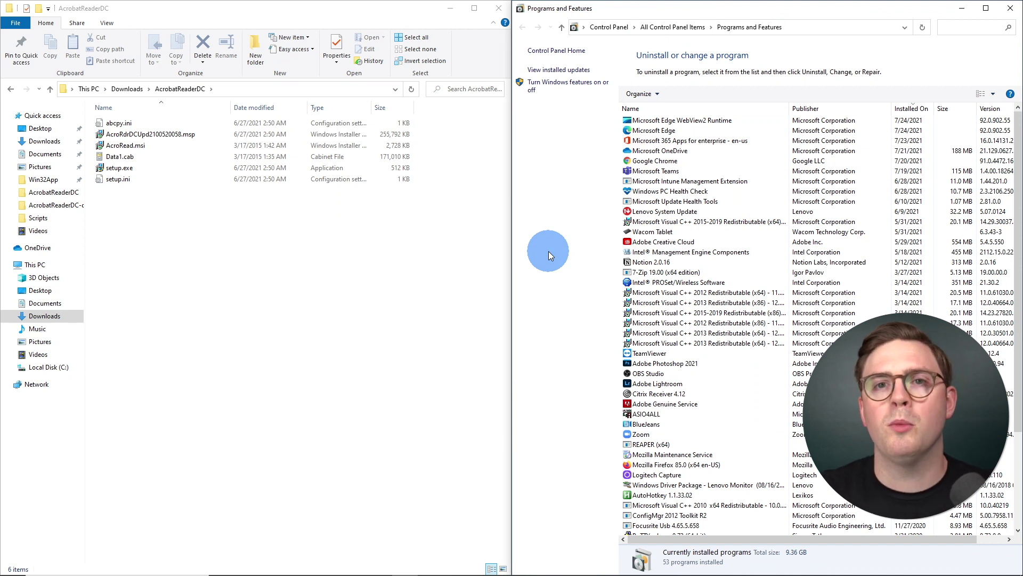
mouse_move(334, 570)
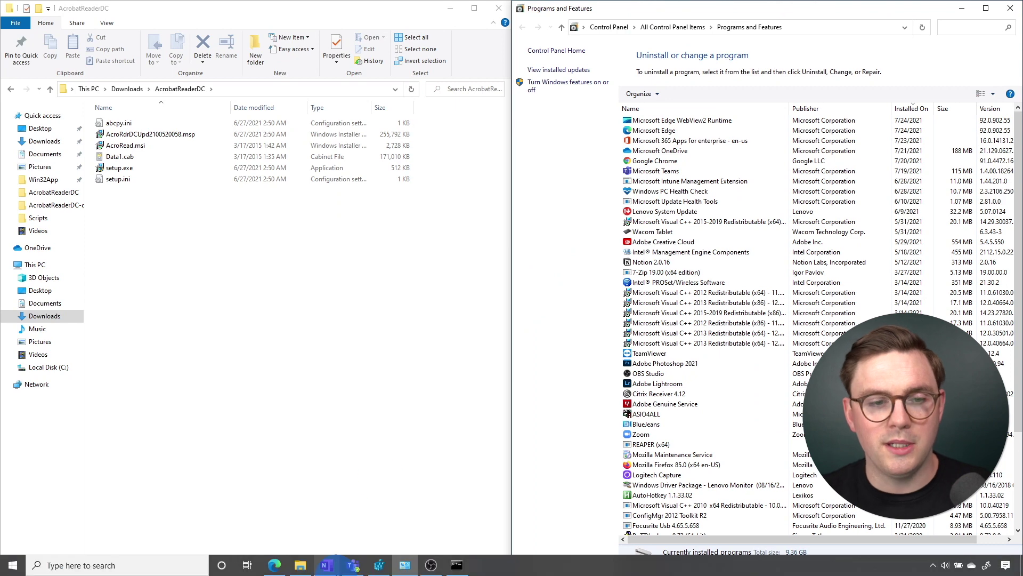
left_click(274, 565)
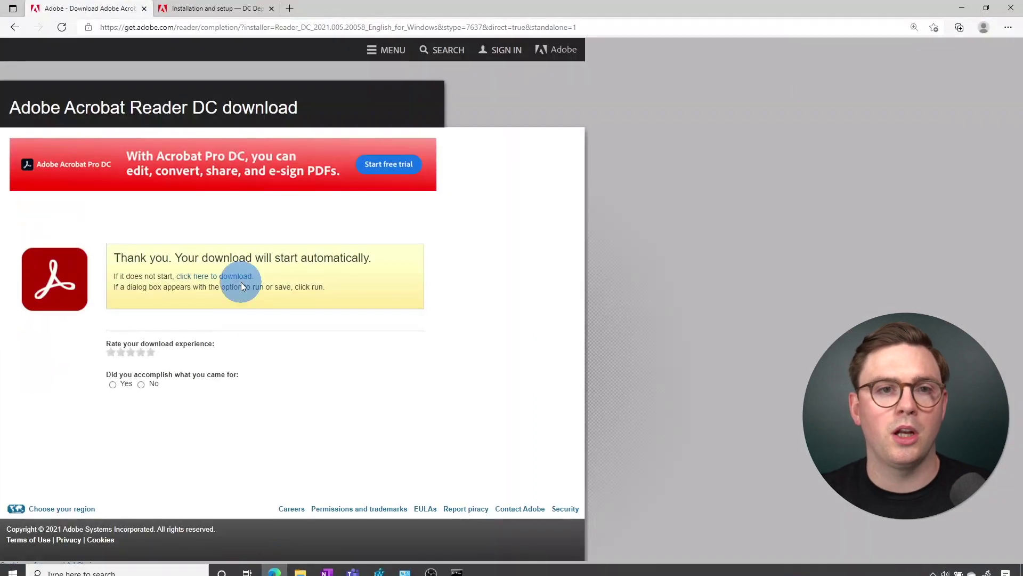
key("ctrl+Tab")
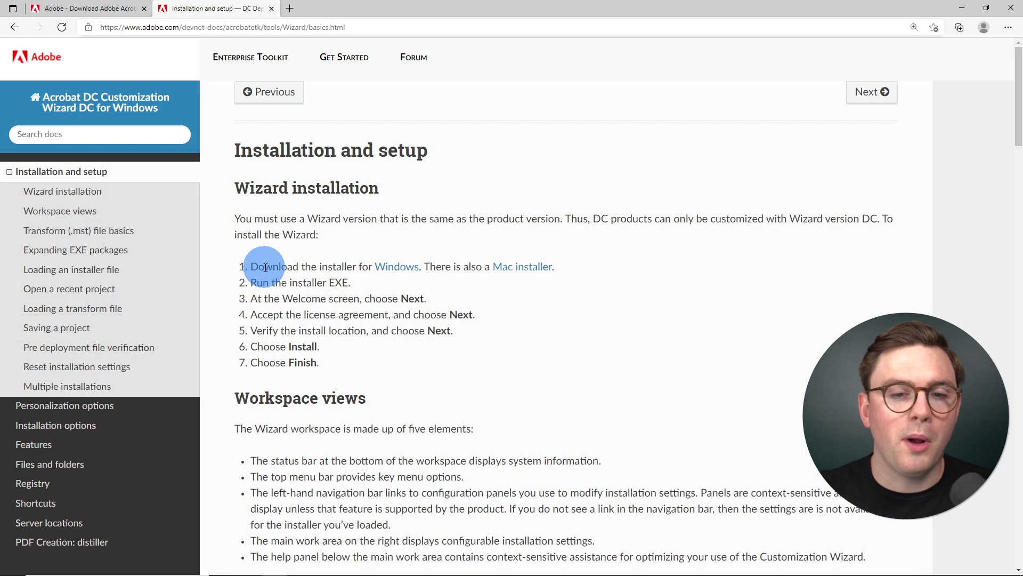
left_click(386, 268)
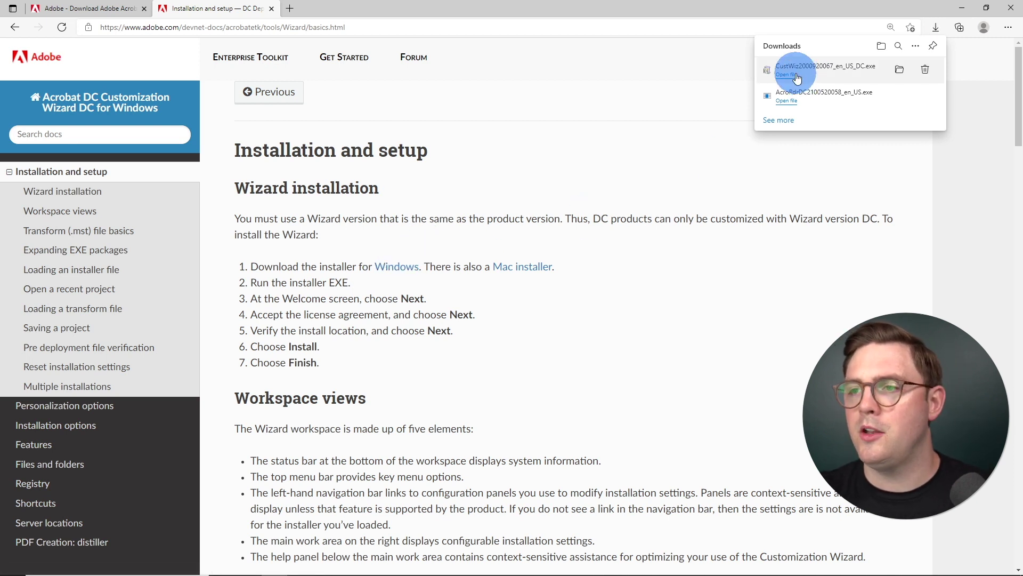
left_click(802, 82)
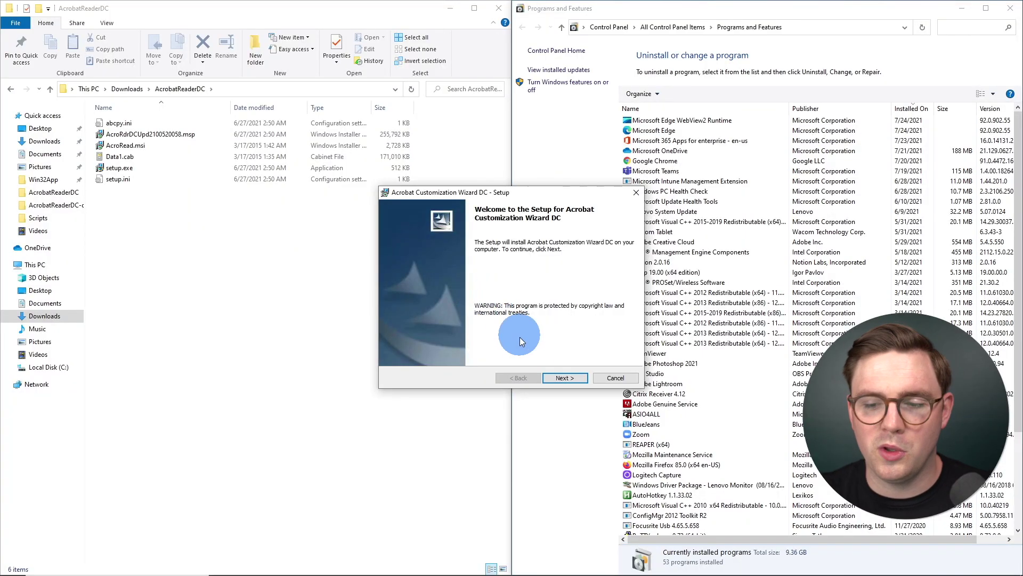
Install Acrobat Customization Wizard DC, accepting the license agreement and the default destination folder, and finish the setup
left_click(563, 378)
left_click(456, 340)
left_click(555, 377)
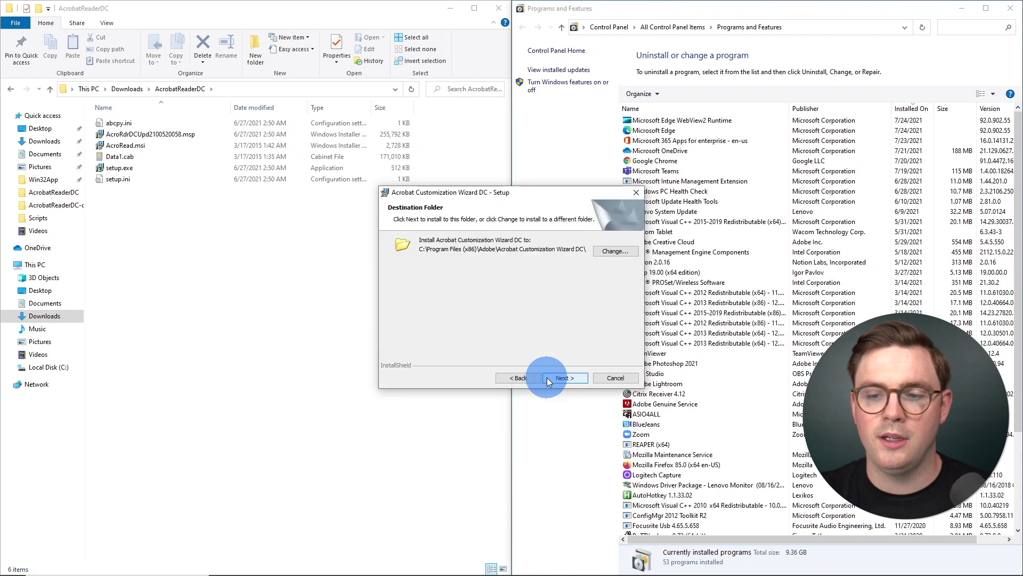
left_click(547, 377)
left_click(558, 376)
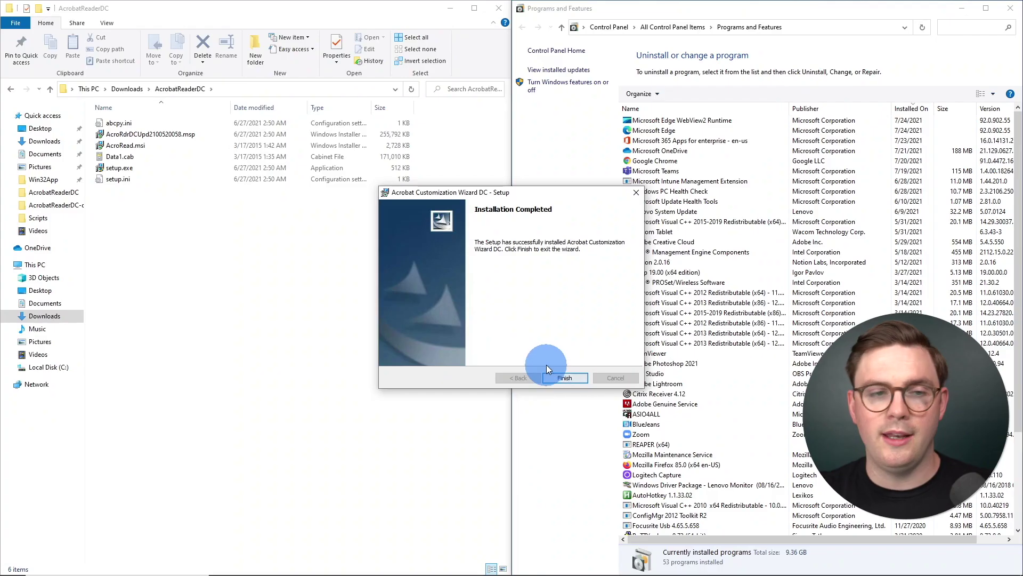
left_click(562, 374)
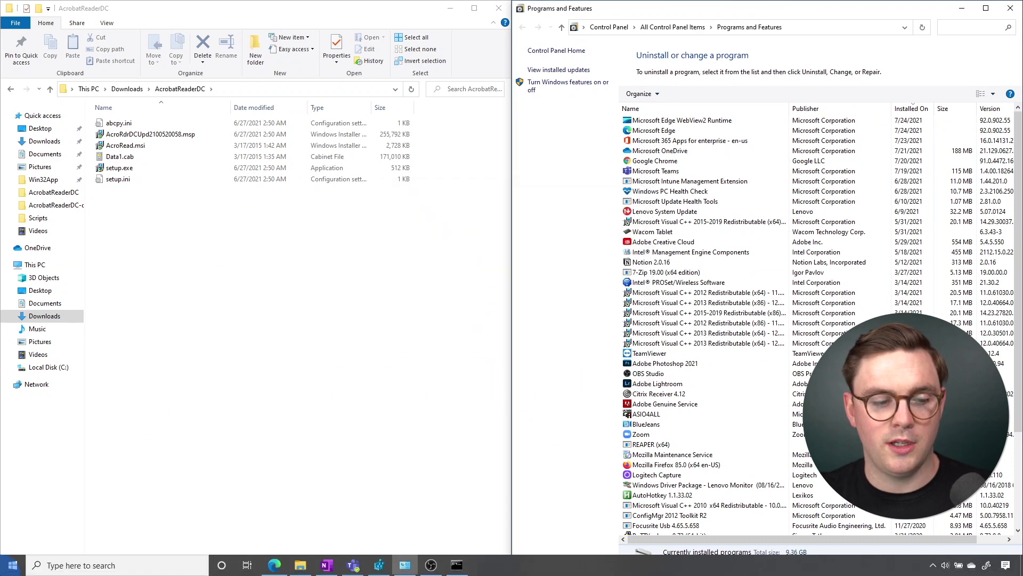
Launch Acrobat Customization Wizard DC and open the AcroRead.msi package from the Downloads\AcrobatReaderDC folder
left_click(13, 565)
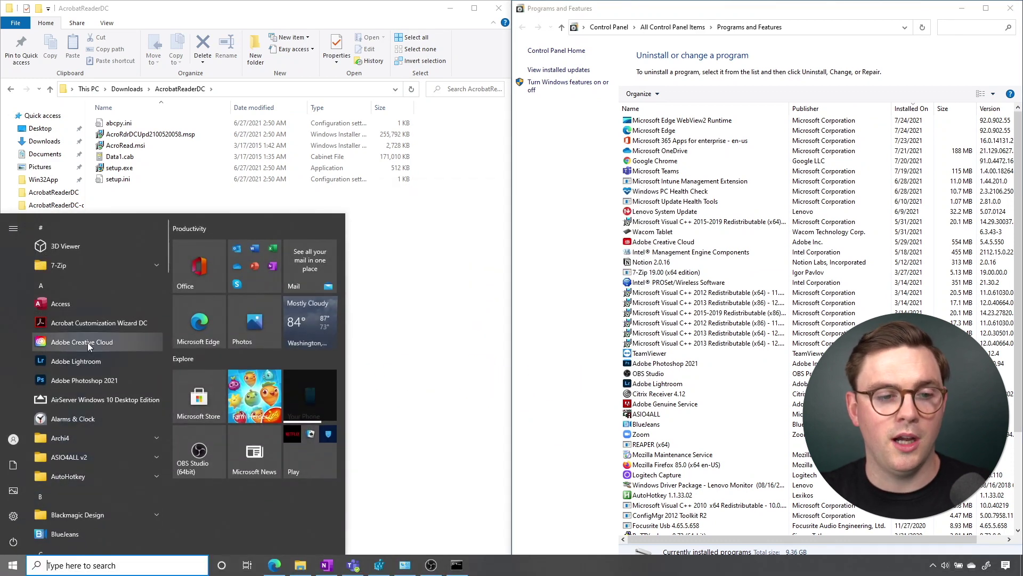
left_click(91, 323)
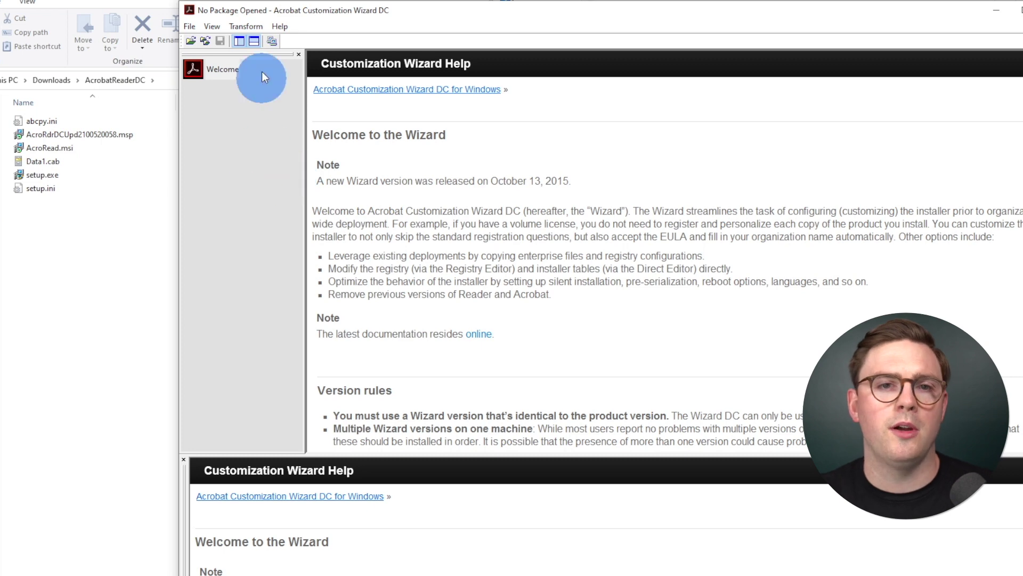
left_click(190, 27)
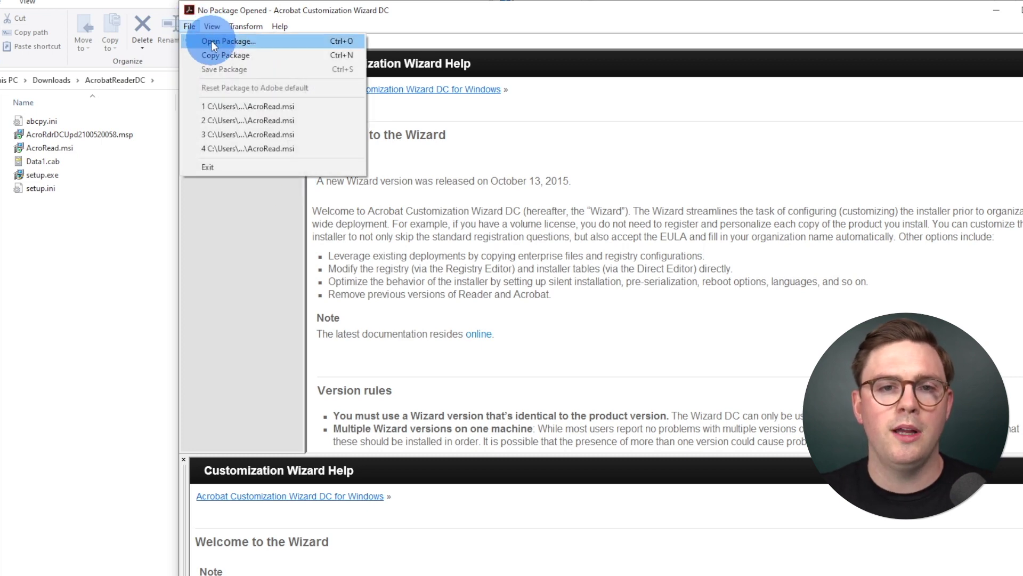
left_click(211, 41)
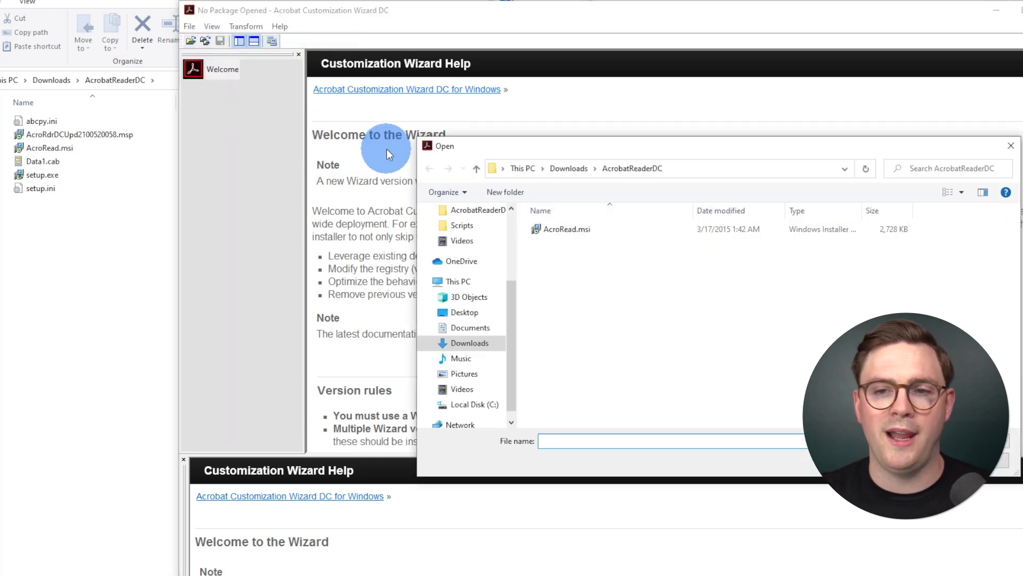
left_click(699, 168)
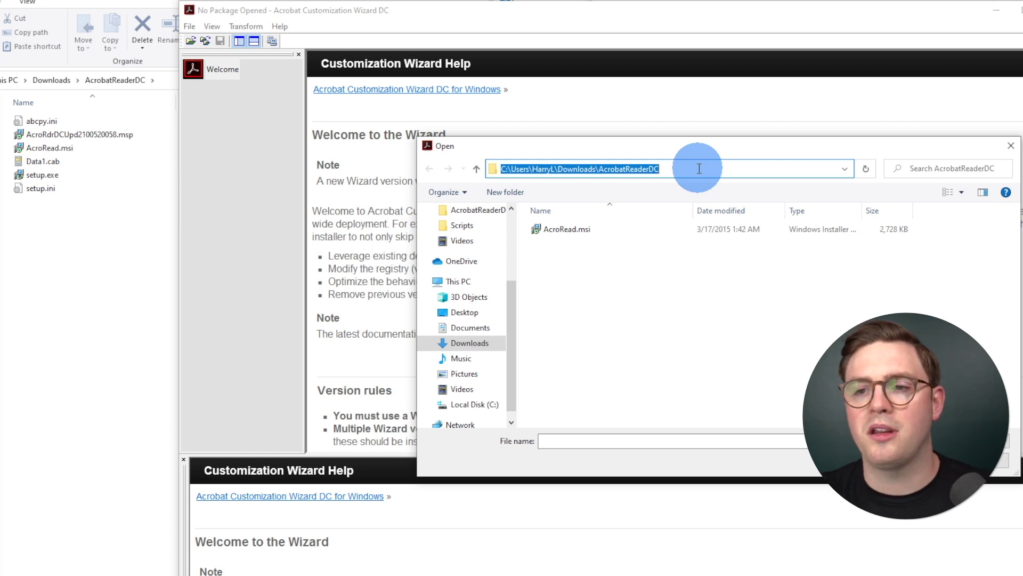
left_click(579, 229)
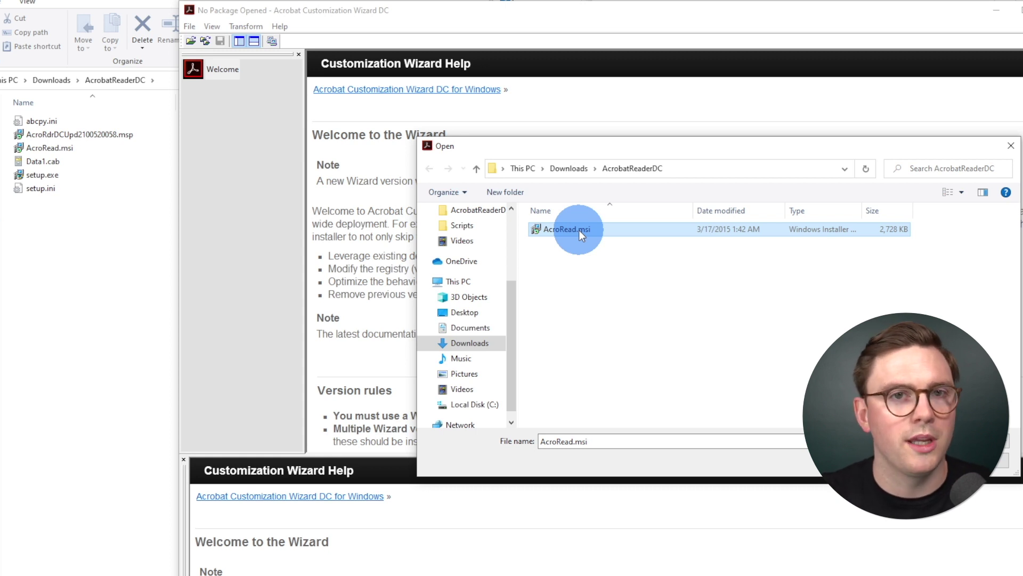
left_click(957, 456)
left_click(387, 188)
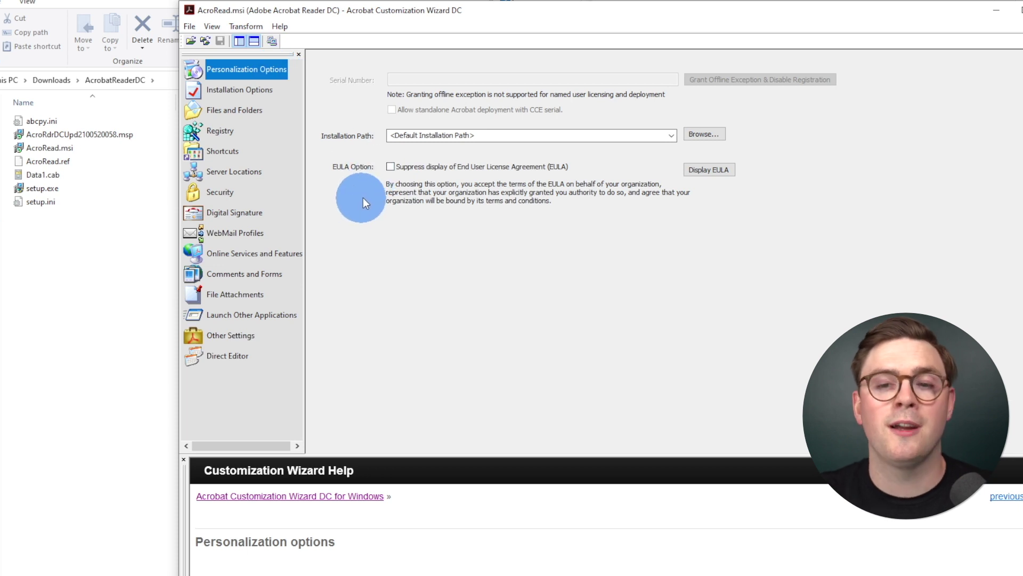
Suppress the EULA display and set the installation options to make Reader the default PDF viewer, run silently and suppress reboot
left_click(391, 167)
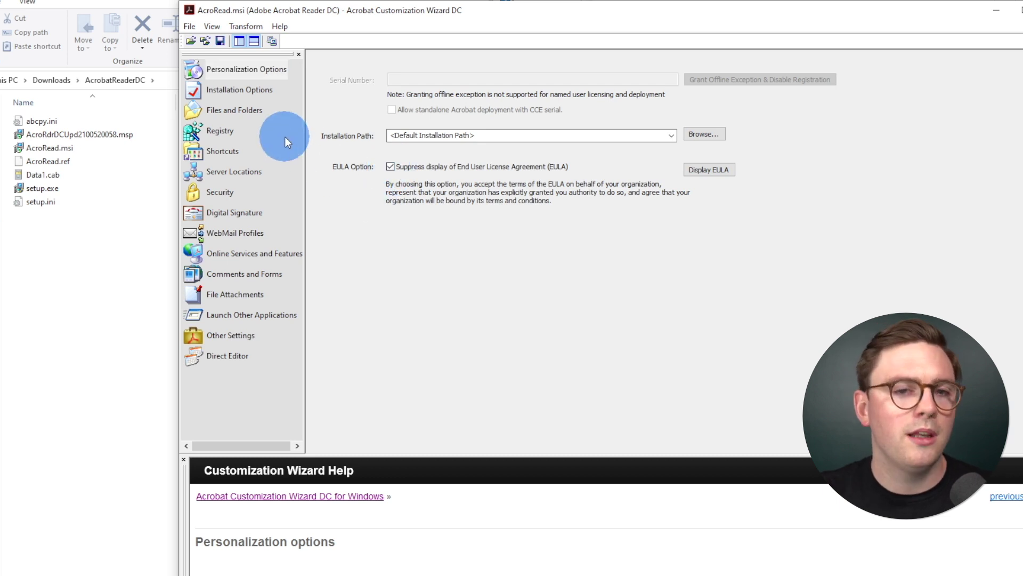
left_click(264, 91)
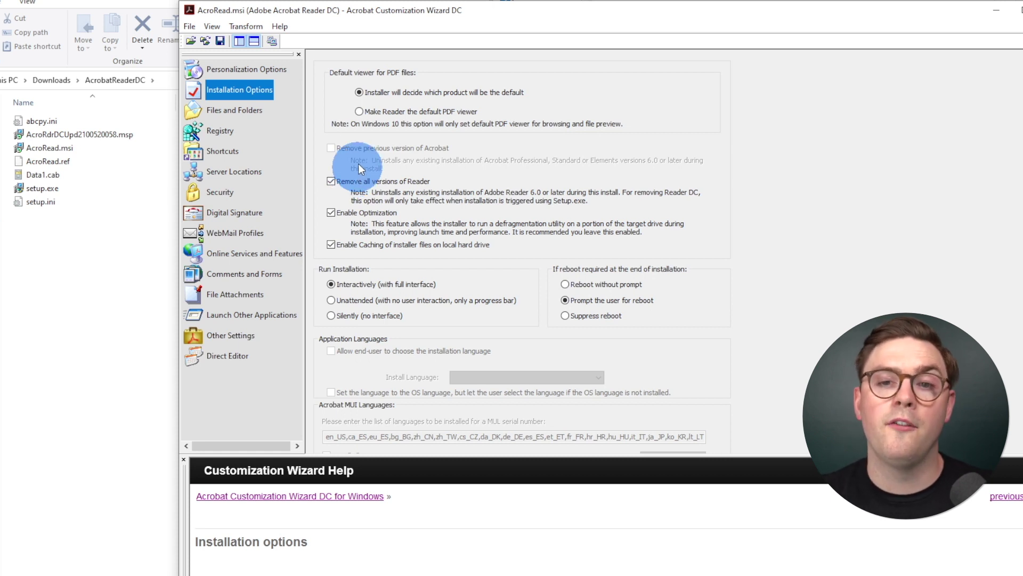
left_click(359, 111)
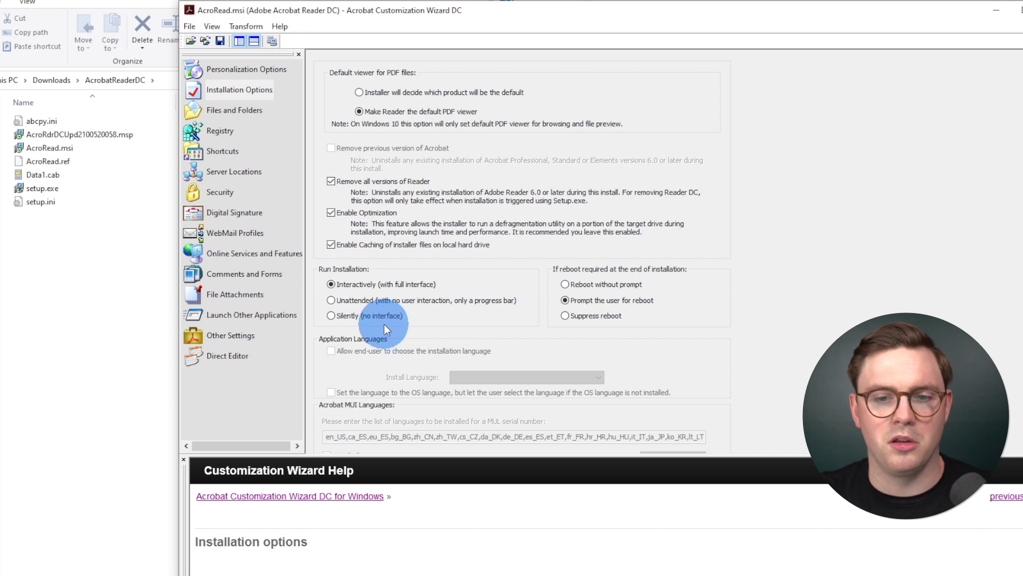
left_click(370, 319)
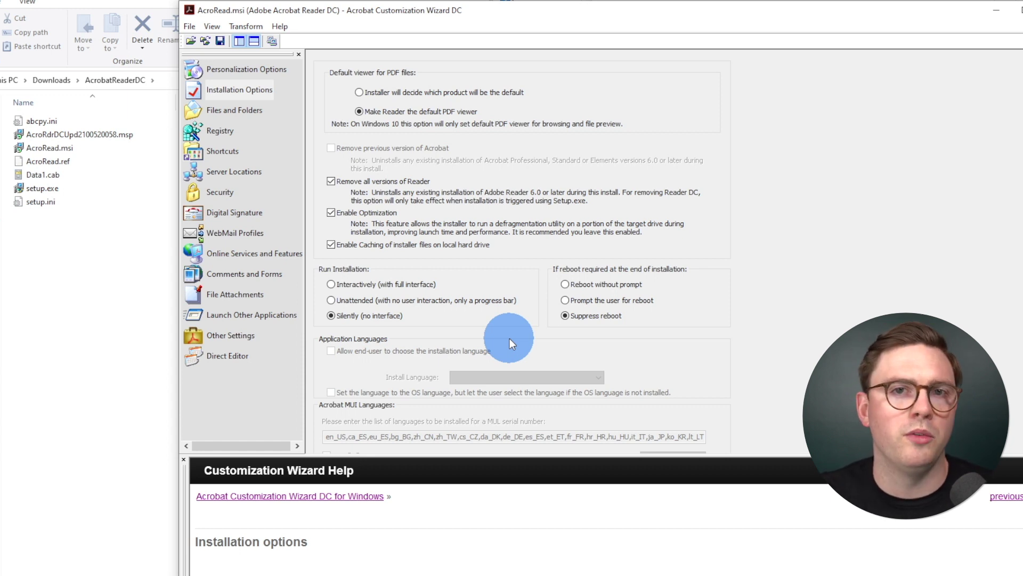
left_click(335, 159)
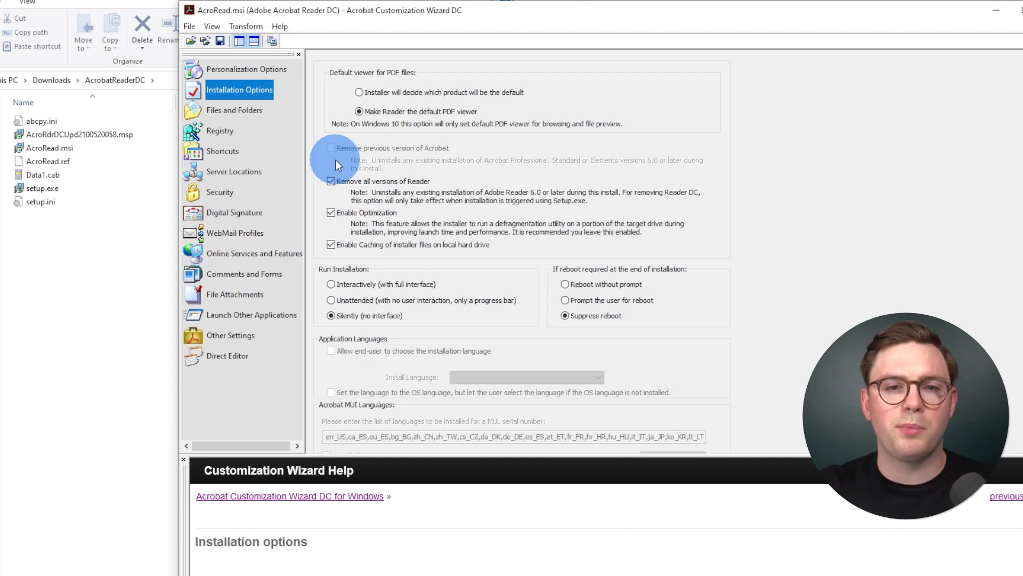
Review the shortcuts, disable upsell in the online services and features settings, and save the customized package
left_click(224, 151)
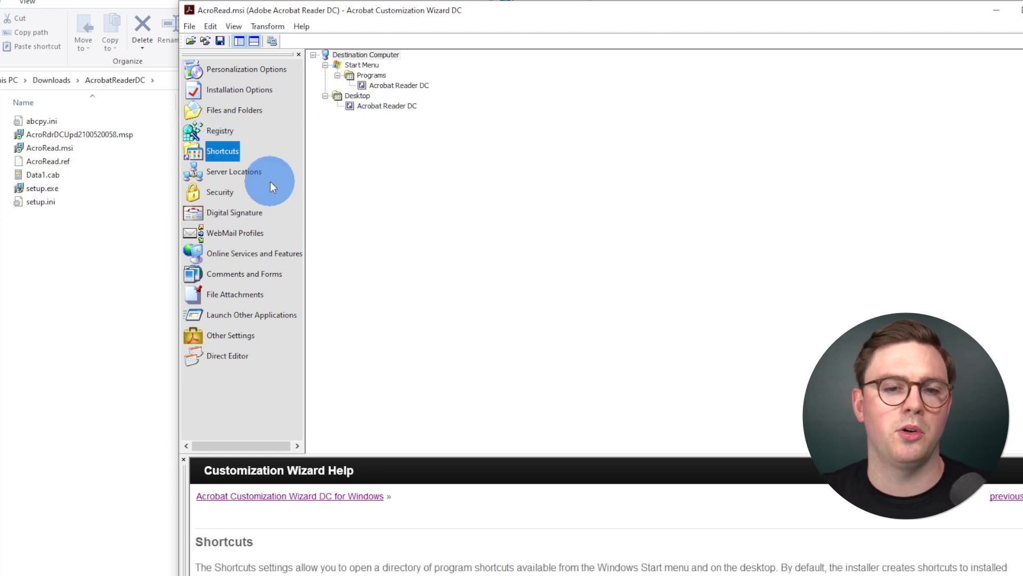
left_click(243, 252)
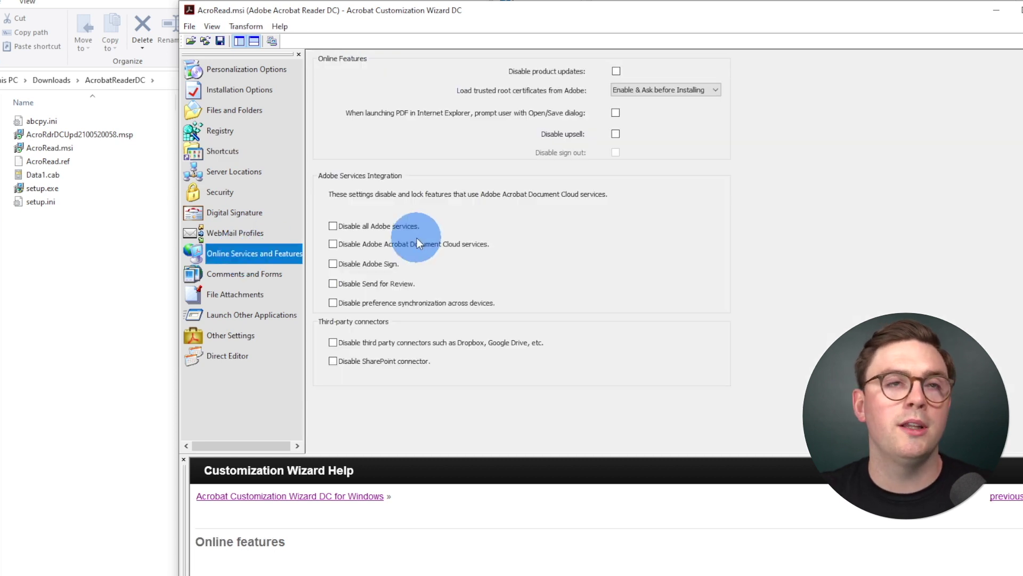
left_click(616, 135)
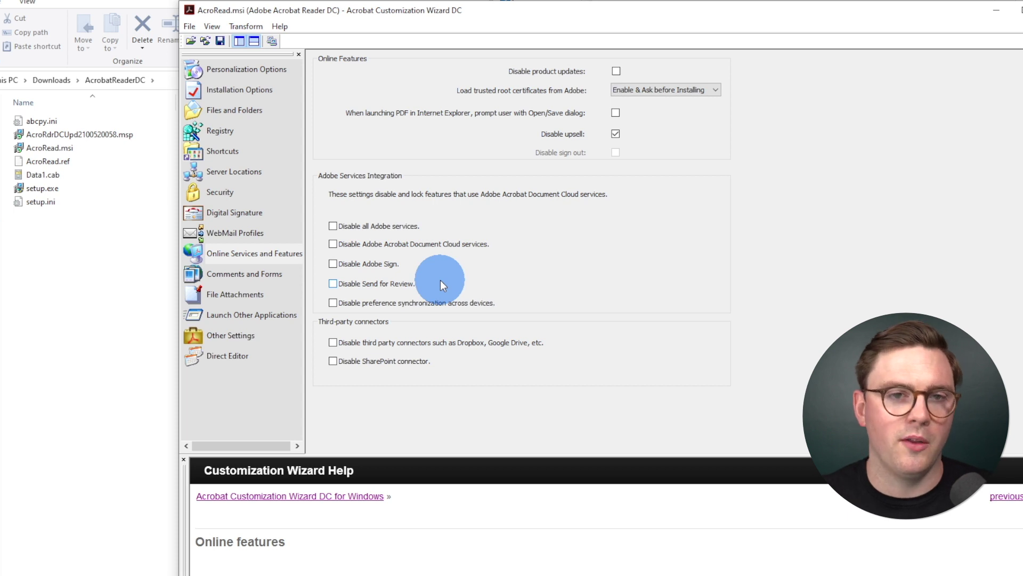
left_click(190, 27)
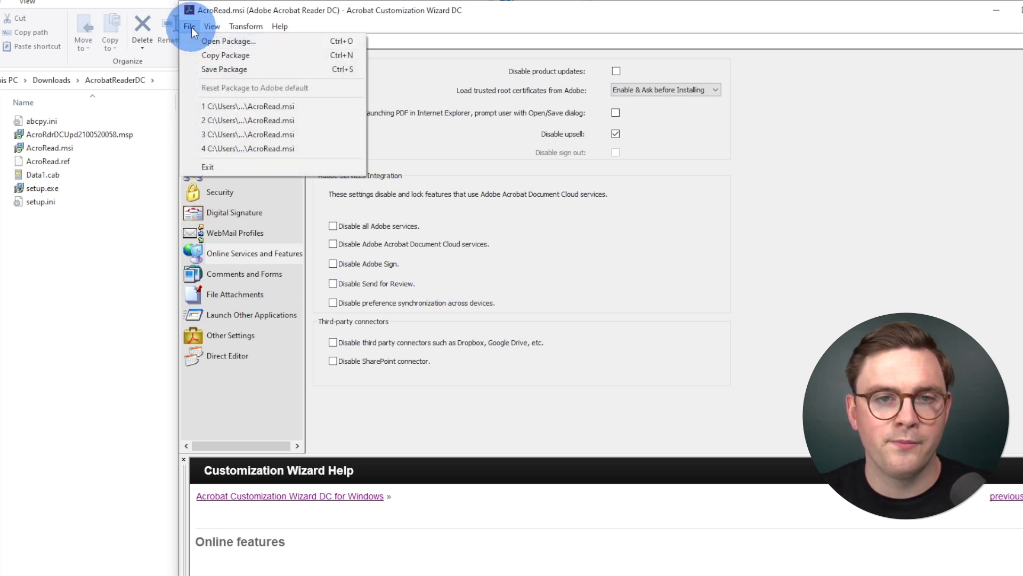
left_click(205, 69)
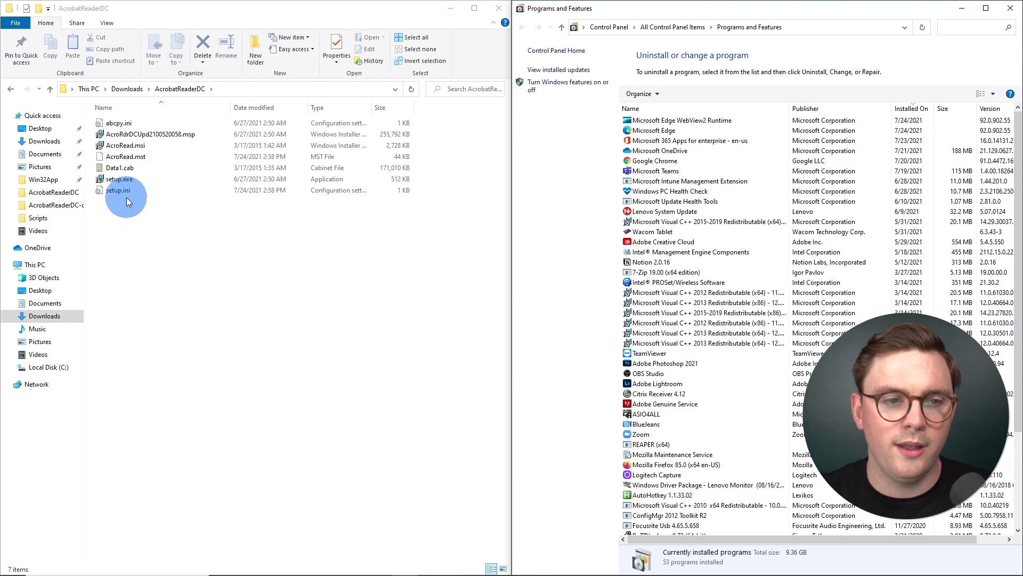
Open setup.ini from the AcrobatReaderDC folder in Notepad and check the TRANSFORMS command line under [Product]
double_click(122, 191)
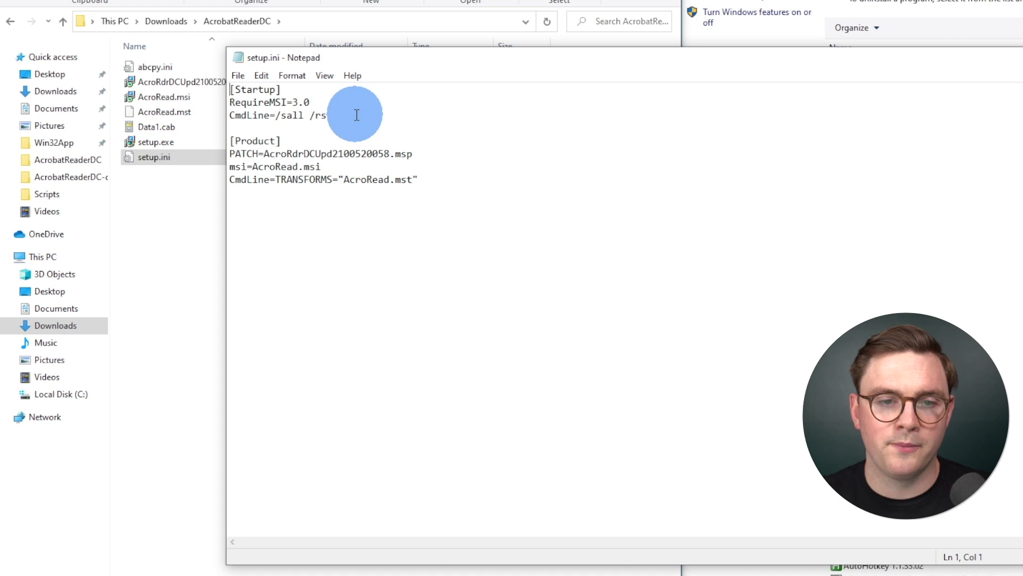
left_click_drag(456, 184, 224, 179)
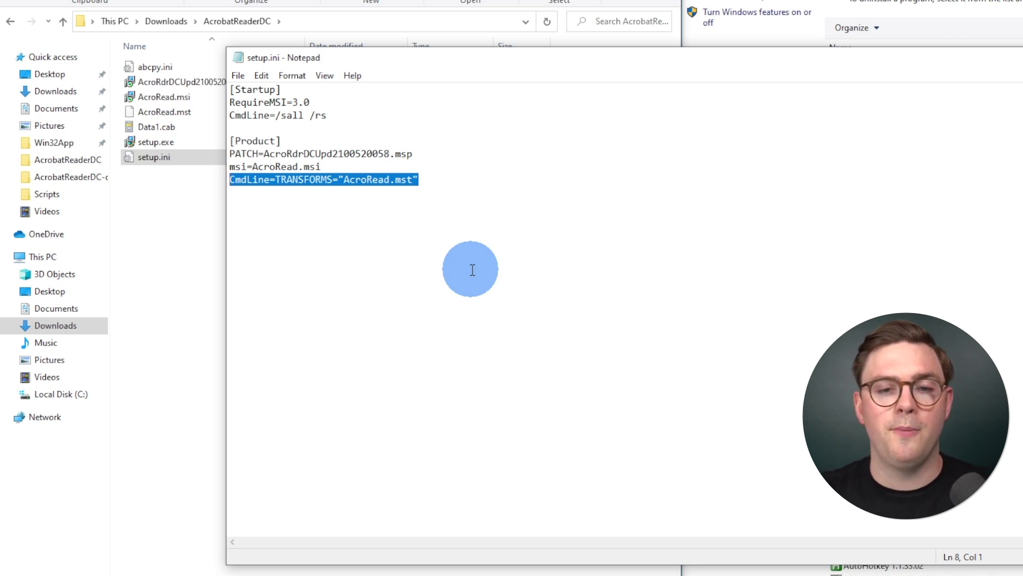
left_click(458, 176)
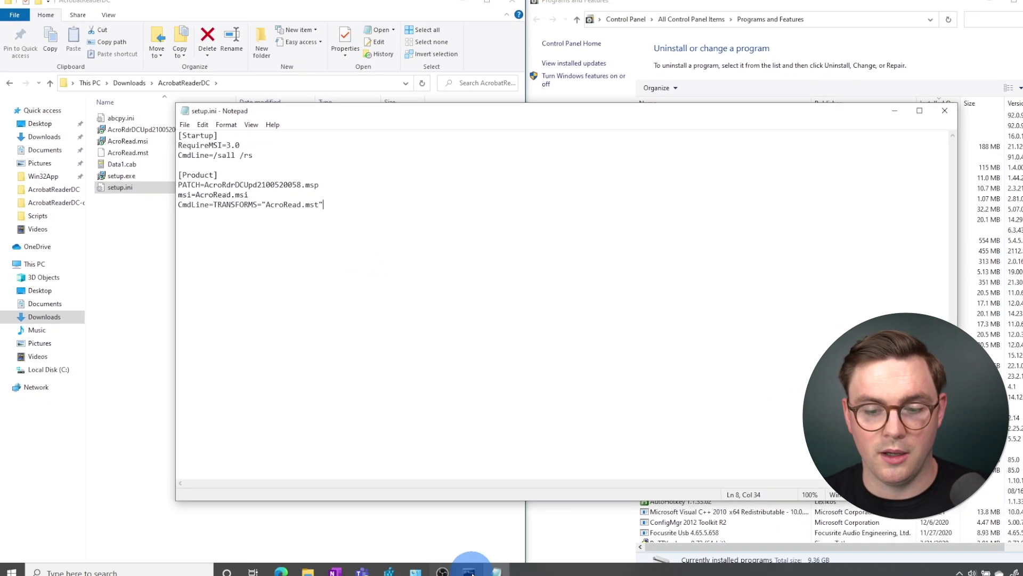
Recall the install command in Command Prompt, append /msi /L*v "c:\windows\logs\Intune-Adobe-Adcrobat-Reader-install.log" to the [Startup] CmdLine in setup.ini, and save and close the file
left_click(470, 572)
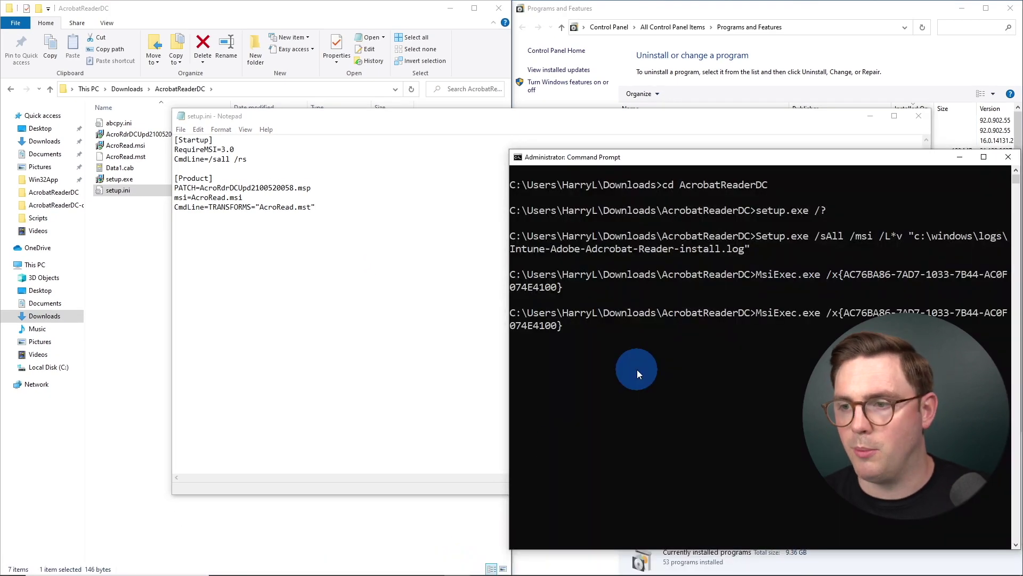
key("Up")
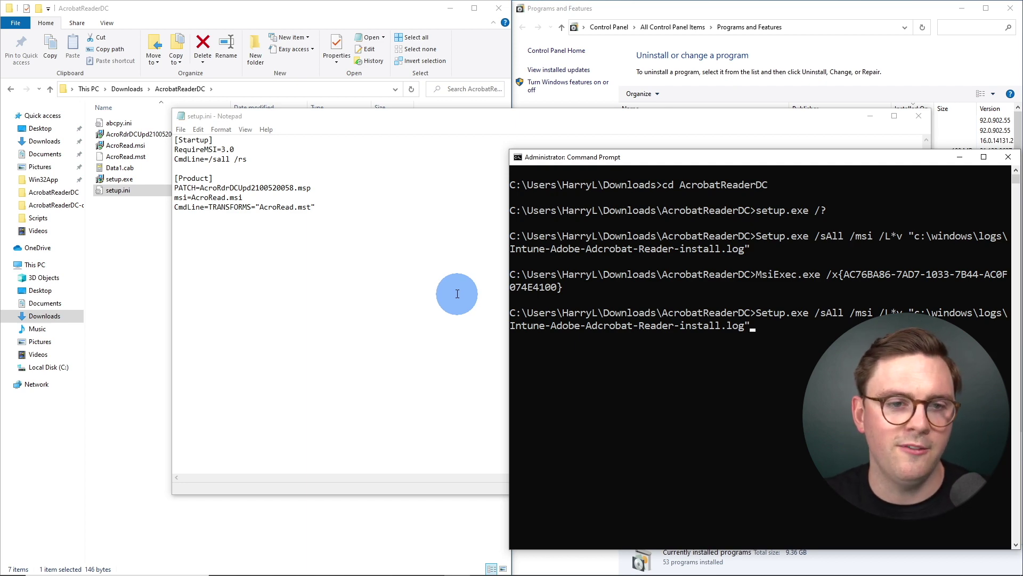
left_click(248, 168)
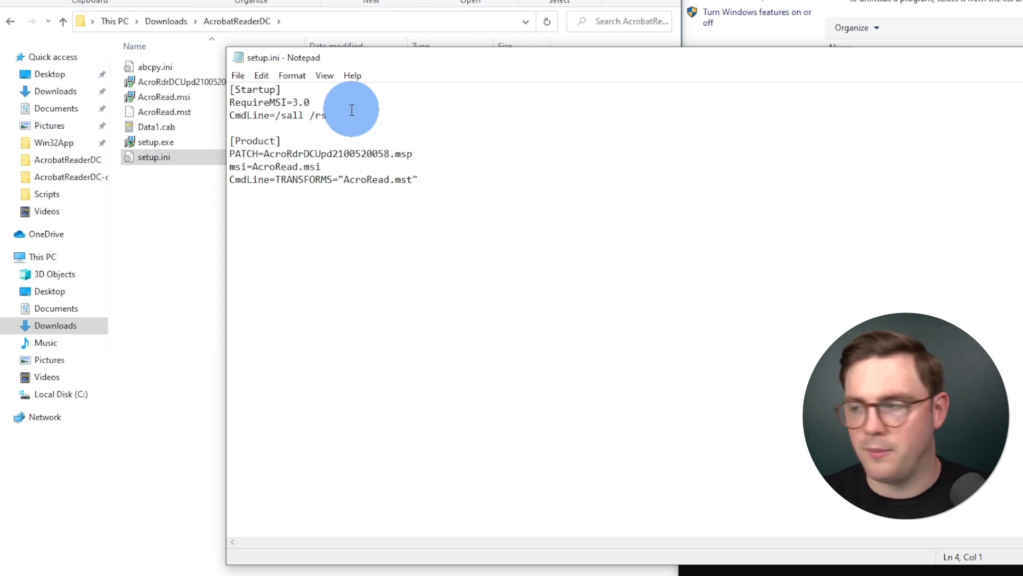
key("alt+Tab")
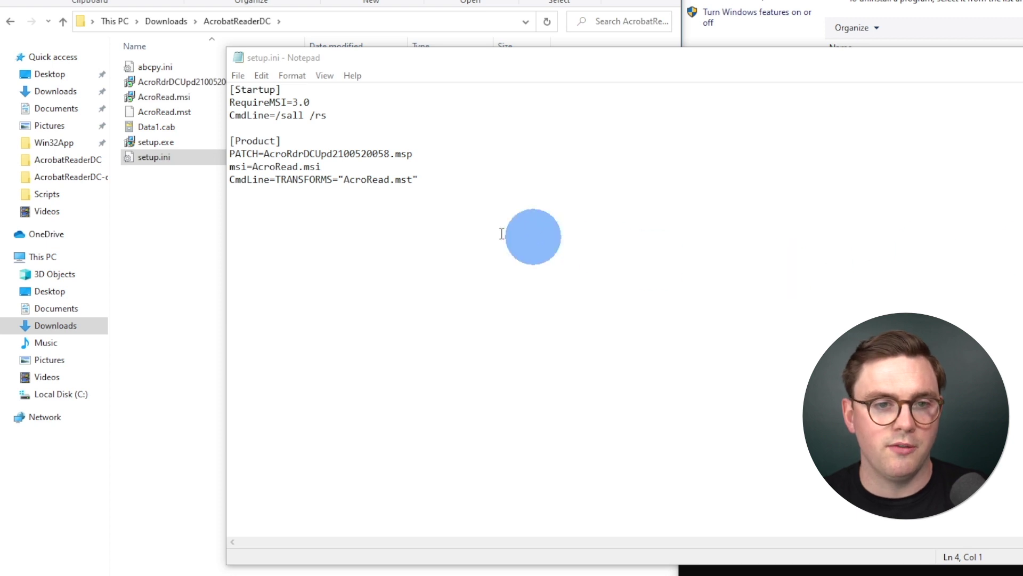
left_click(382, 114)
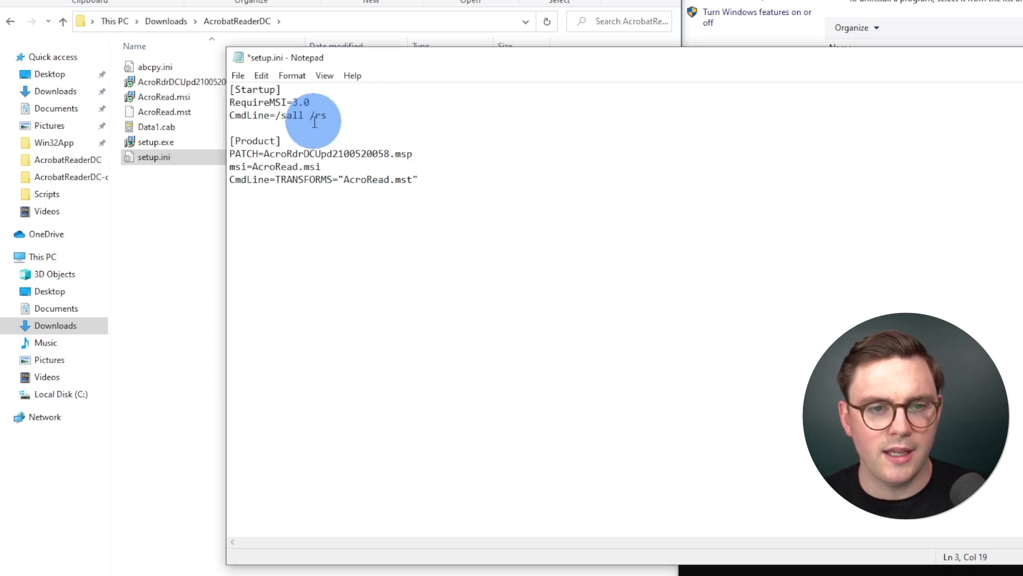
type("/msi /L*v \"c:\\windows\\logs\\Intune-Adobe-Adcrobat-Reader-install.log\"")
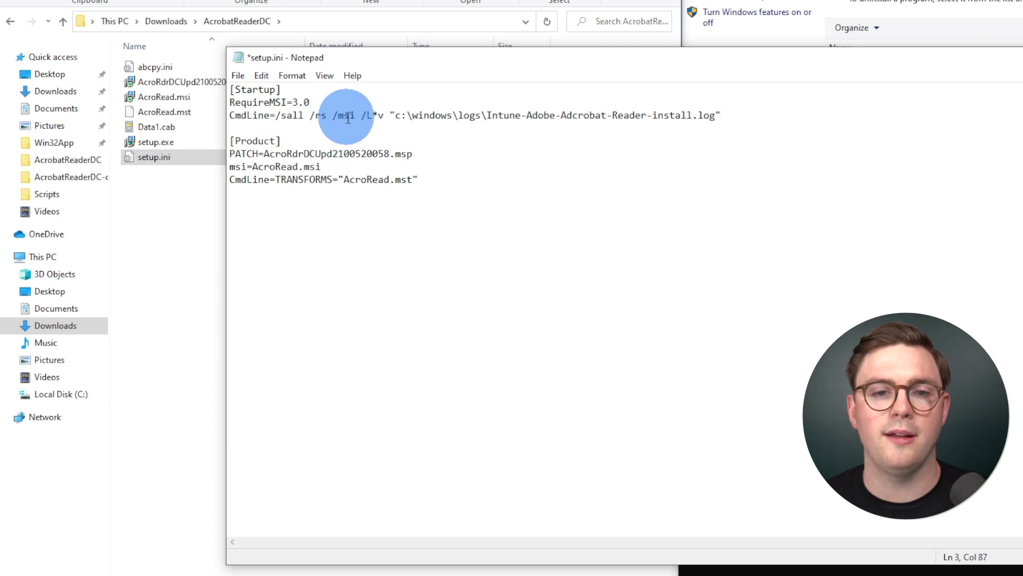
left_click_drag(331, 116, 769, 143)
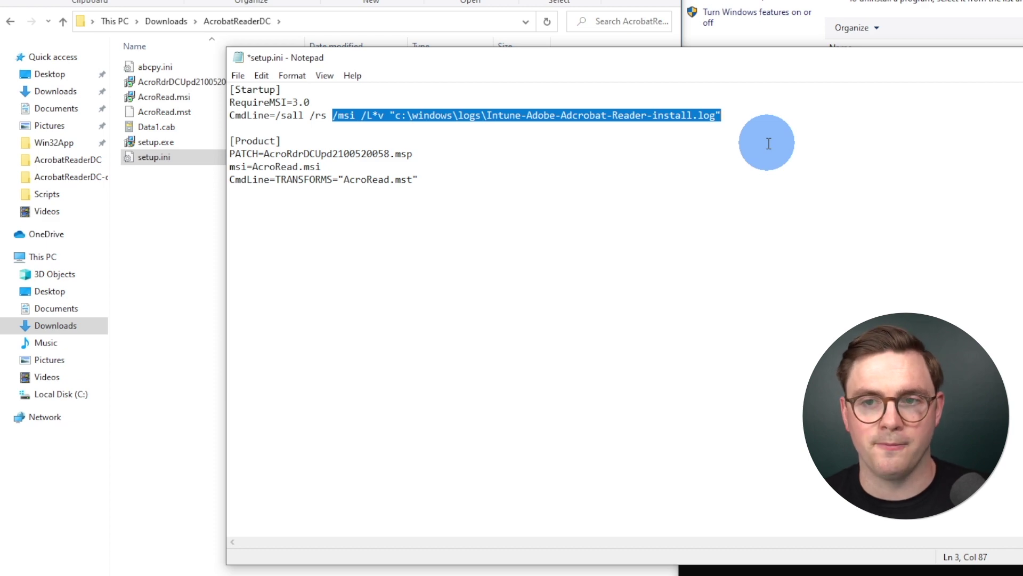
left_click(767, 143)
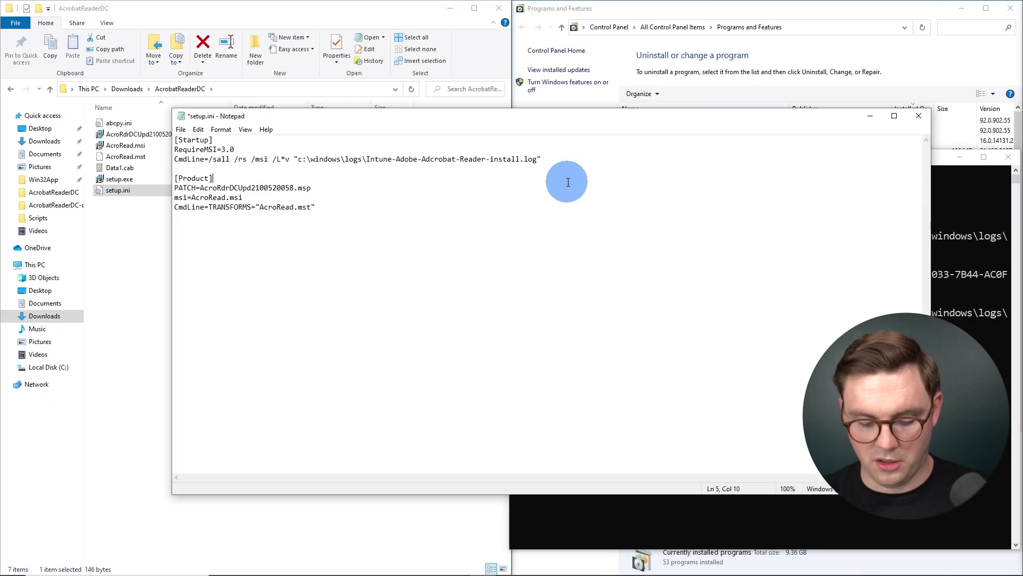
key("ctrl+s")
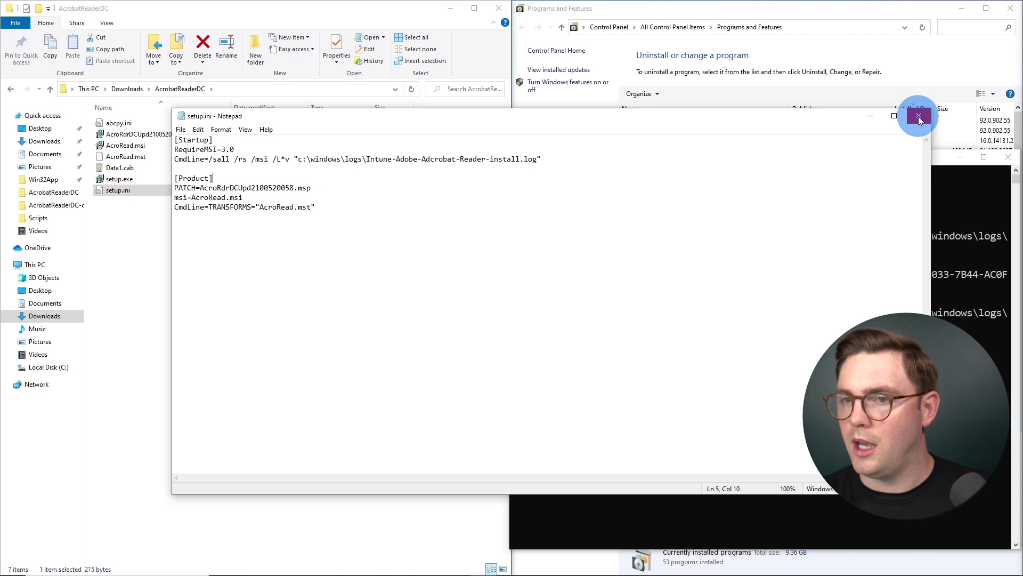
left_click(919, 116)
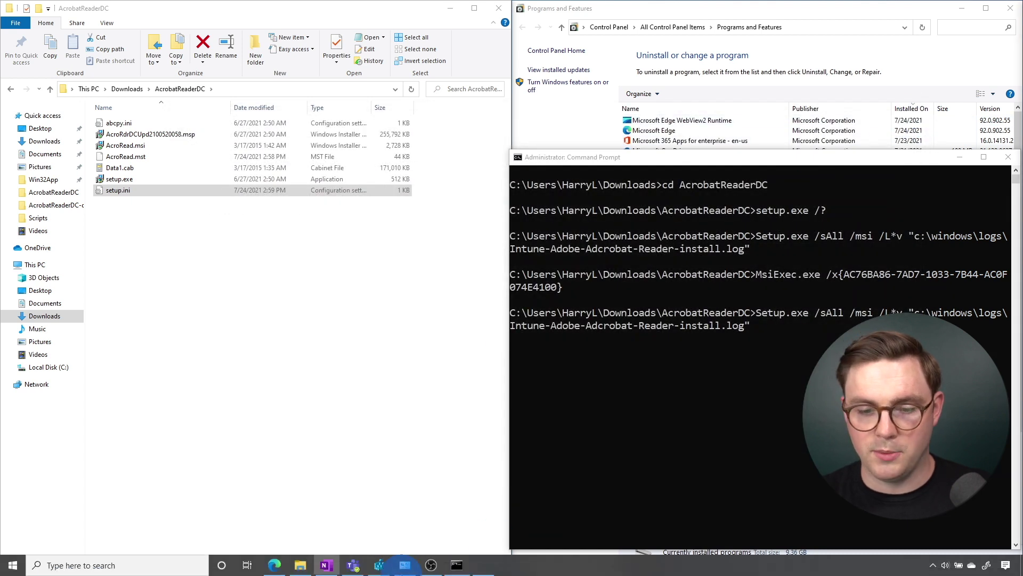
Open C:\windows\logs in File Explorer, delete Intune-Adobe-Adcrobat-Reader-install.log and minimize the folder window
left_click(301, 565)
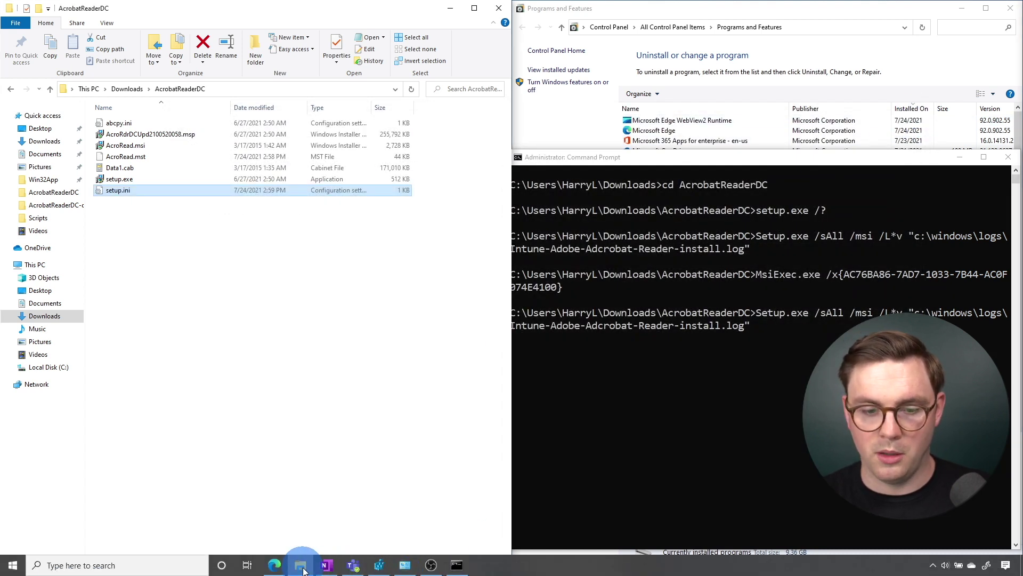
key("super+r")
key("Return")
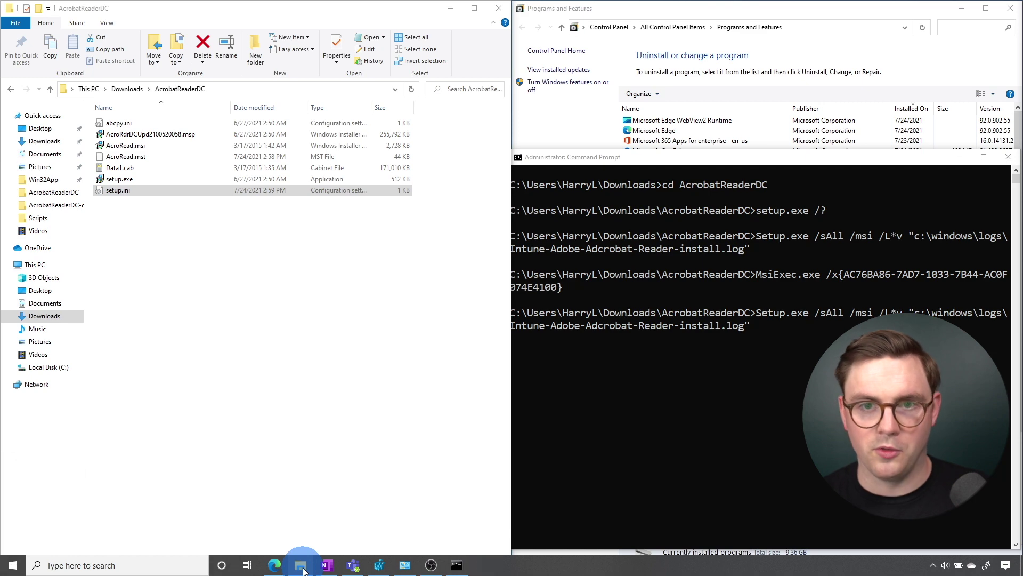
left_click(478, 322)
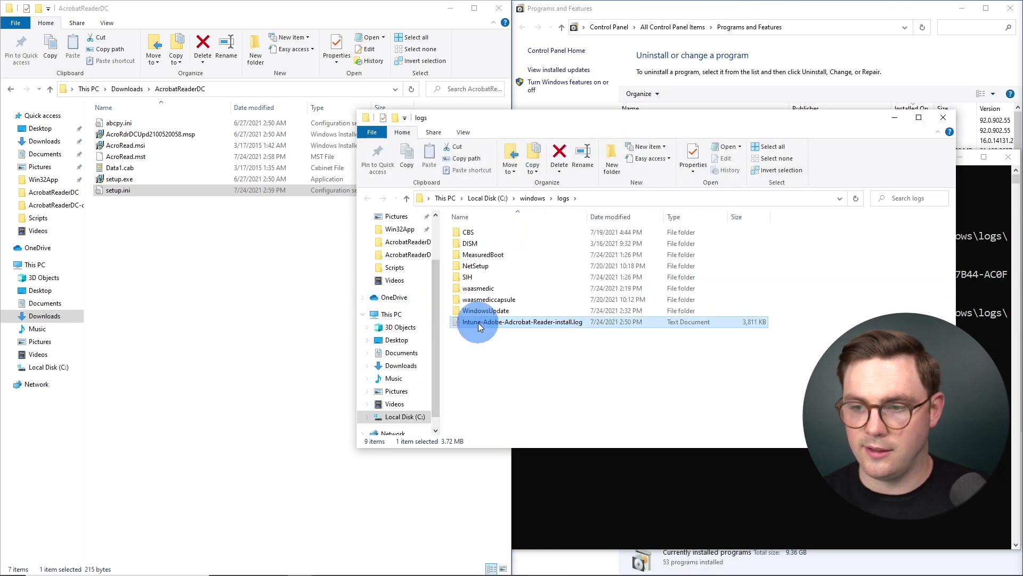
key("Delete")
left_click(484, 221)
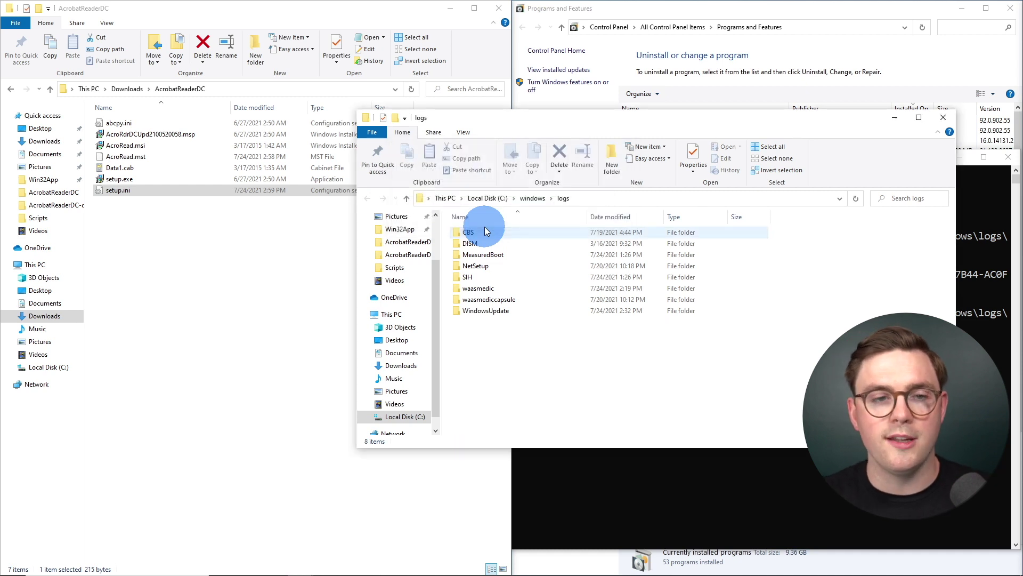
left_click(895, 118)
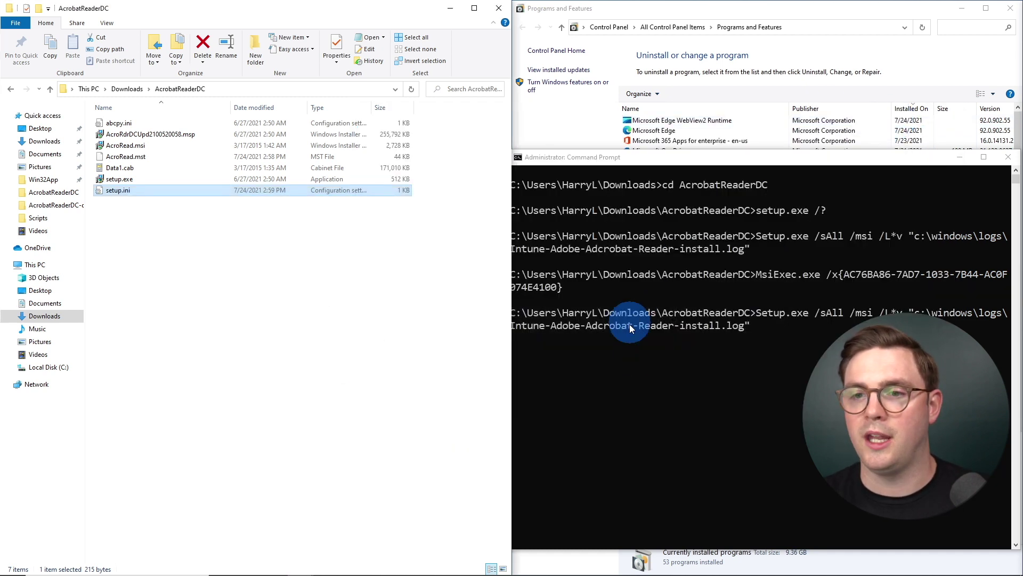
Clear the Command Prompt screen and run setup.exe without switches from the AcrobatReaderDC folder to start the customized installation
left_click(780, 334)
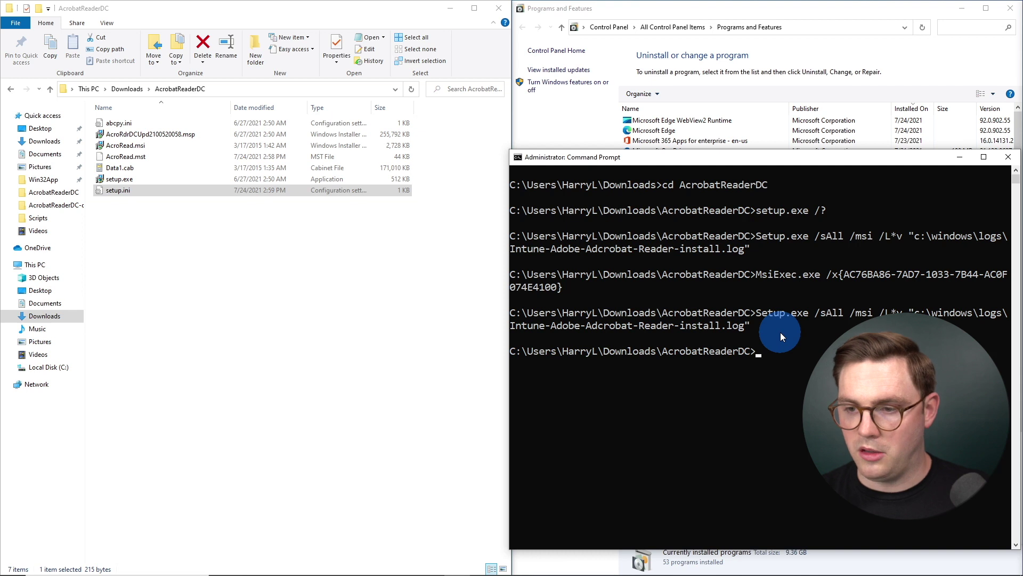
type("cls")
key("Return")
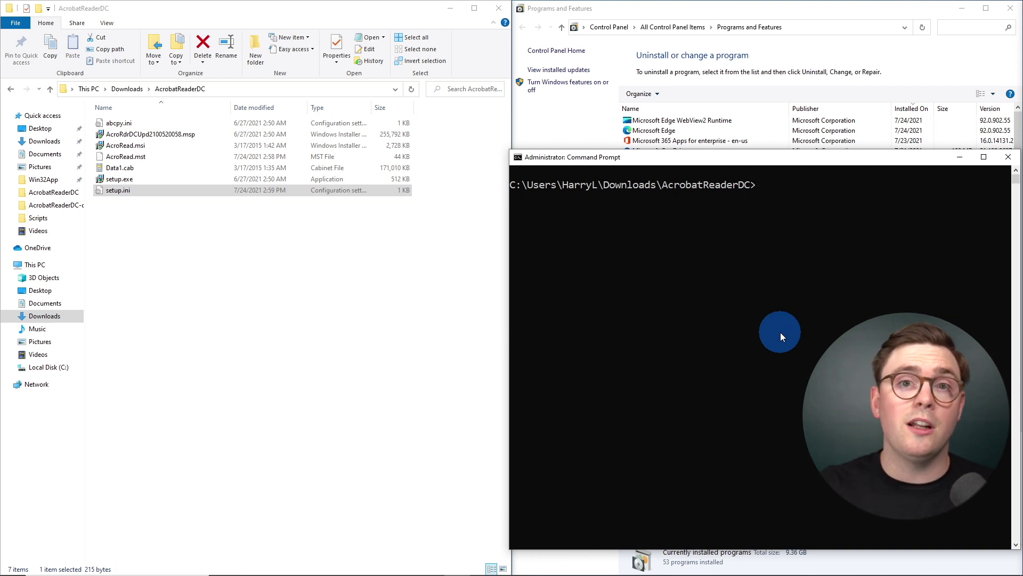
type("setup.")
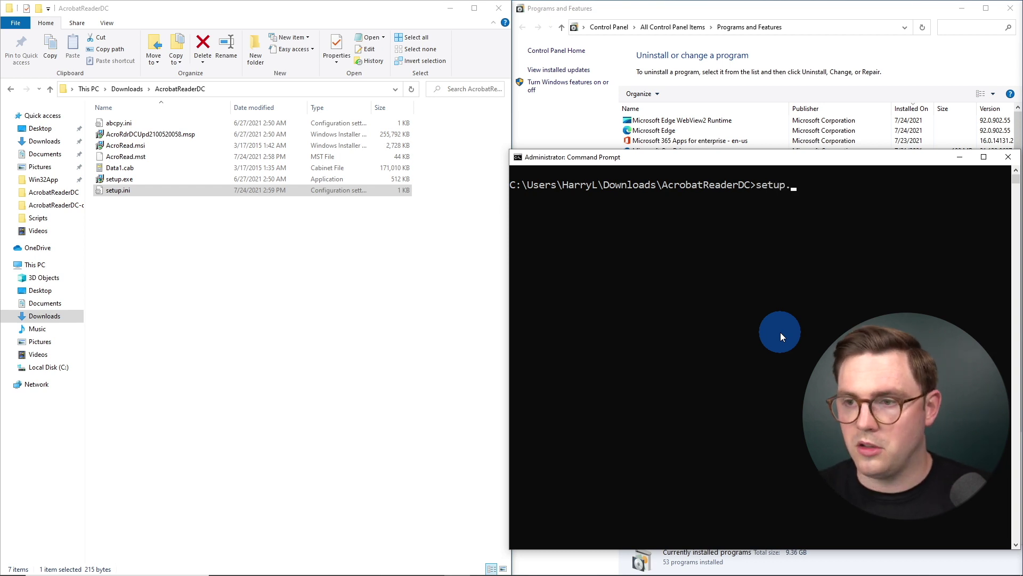
type("exe")
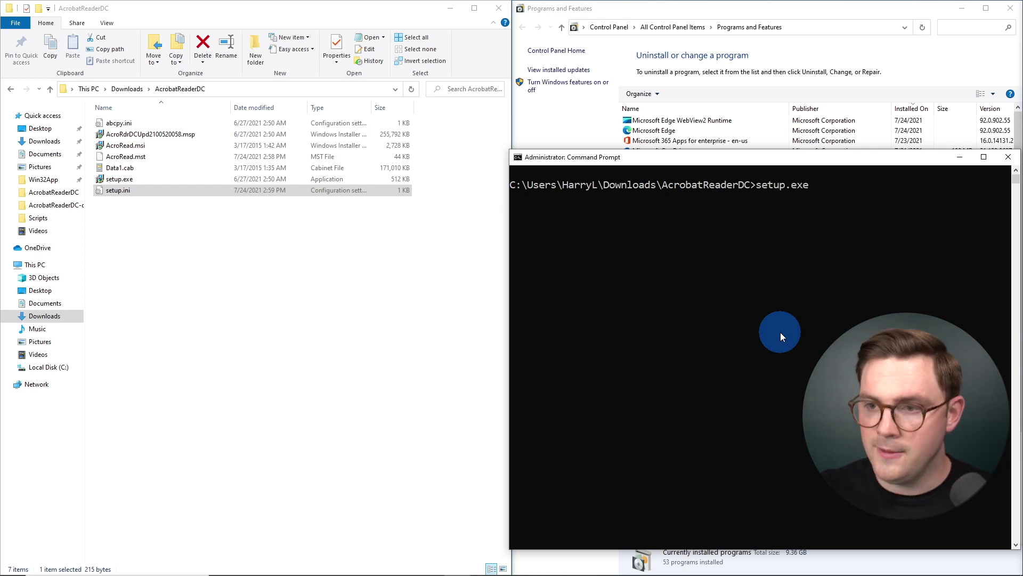
key("Return")
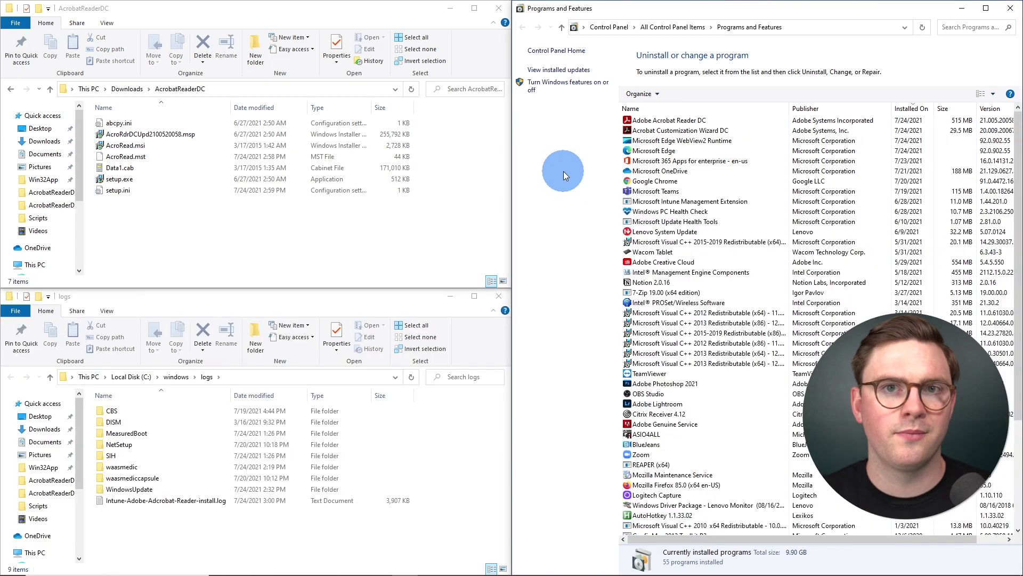
Check Adobe Acrobat Reader DC in Programs and Features, inspect the end of Intune-Adobe-Adcrobat-Reader-install.log for the installation result, and close the log
left_click(653, 120)
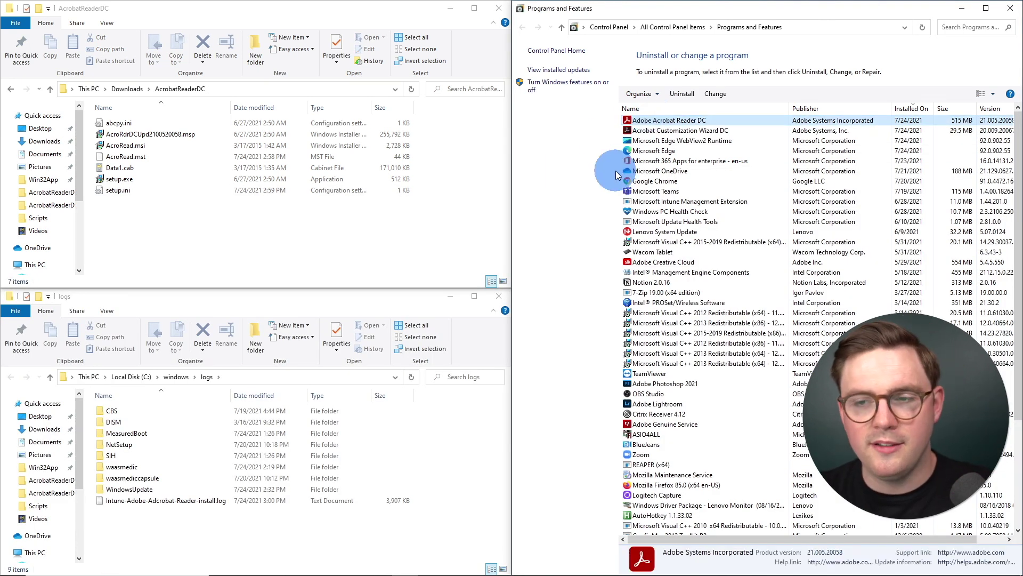
left_click(137, 502)
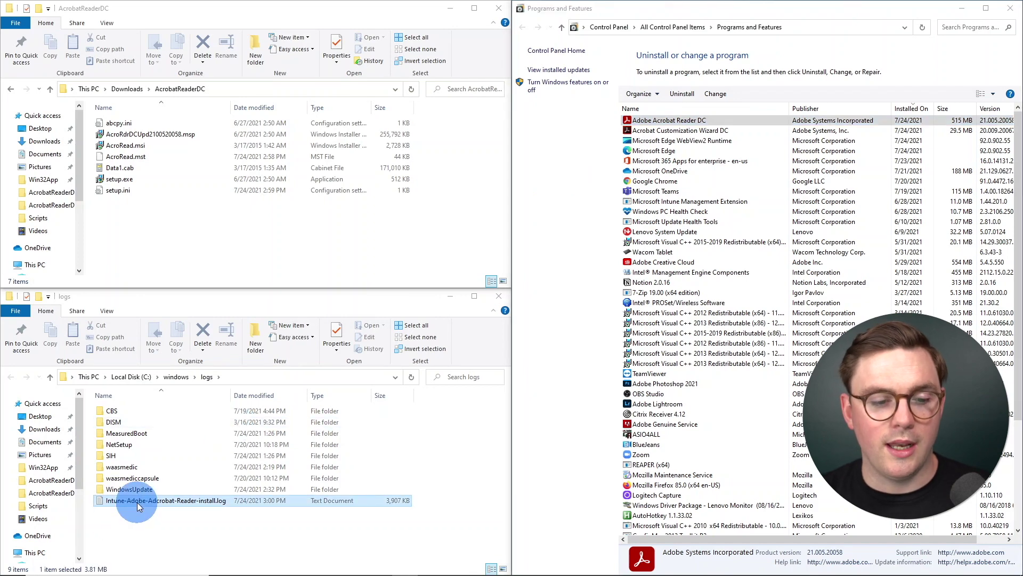
double_click(137, 502)
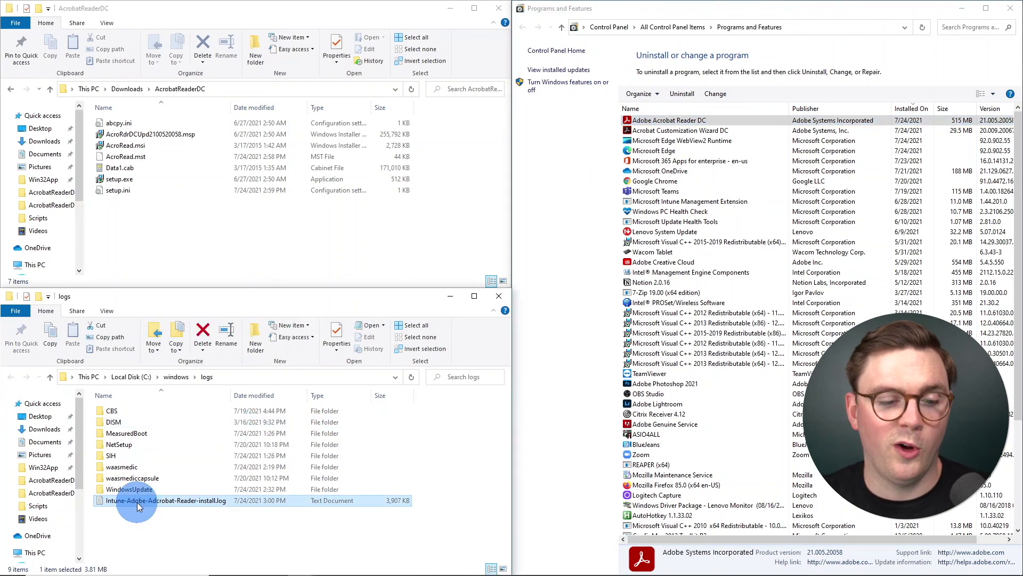
scroll(282, 331, "down", 15)
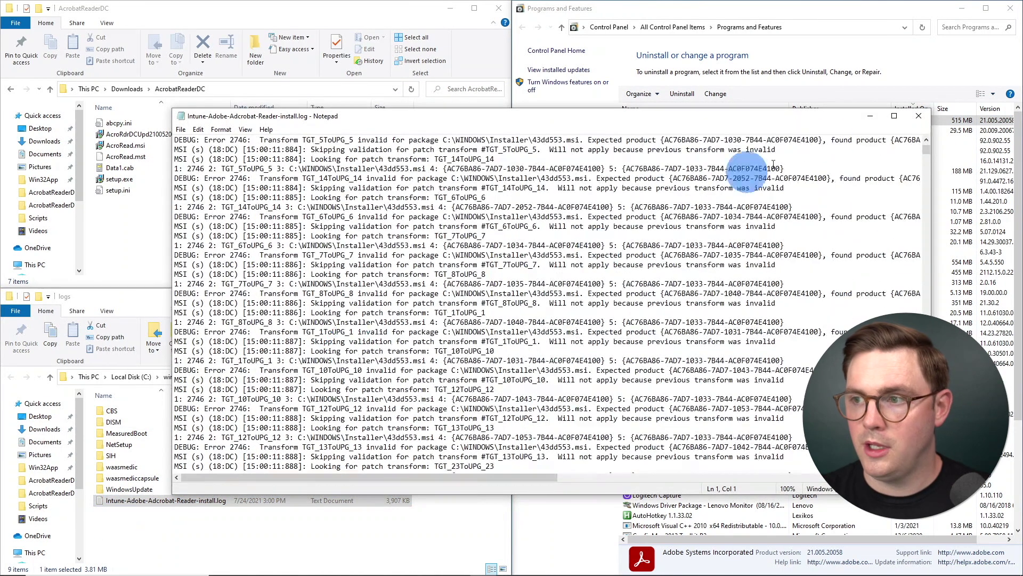
left_click_drag(930, 245, 932, 541)
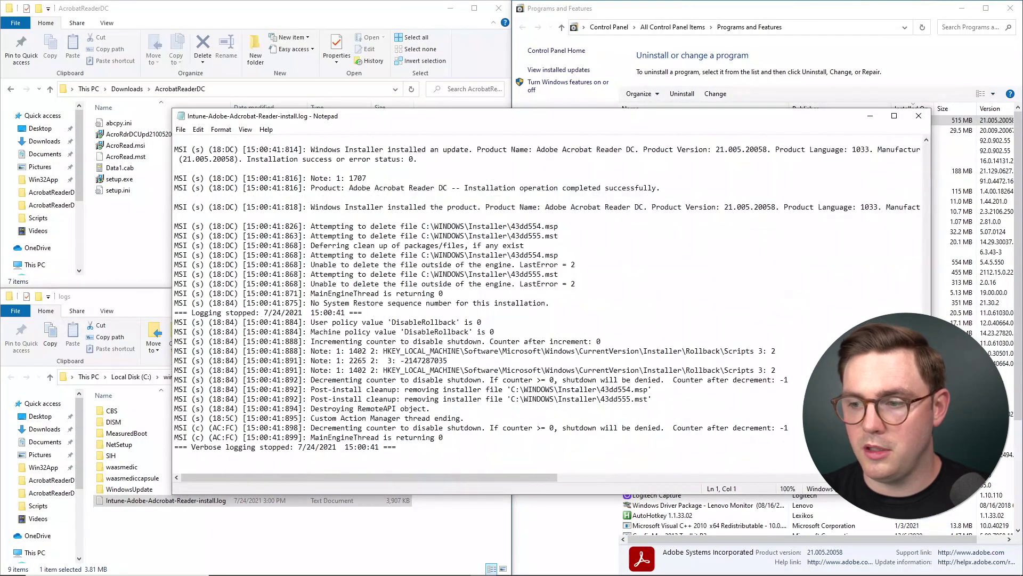
left_click_drag(661, 188, 401, 187)
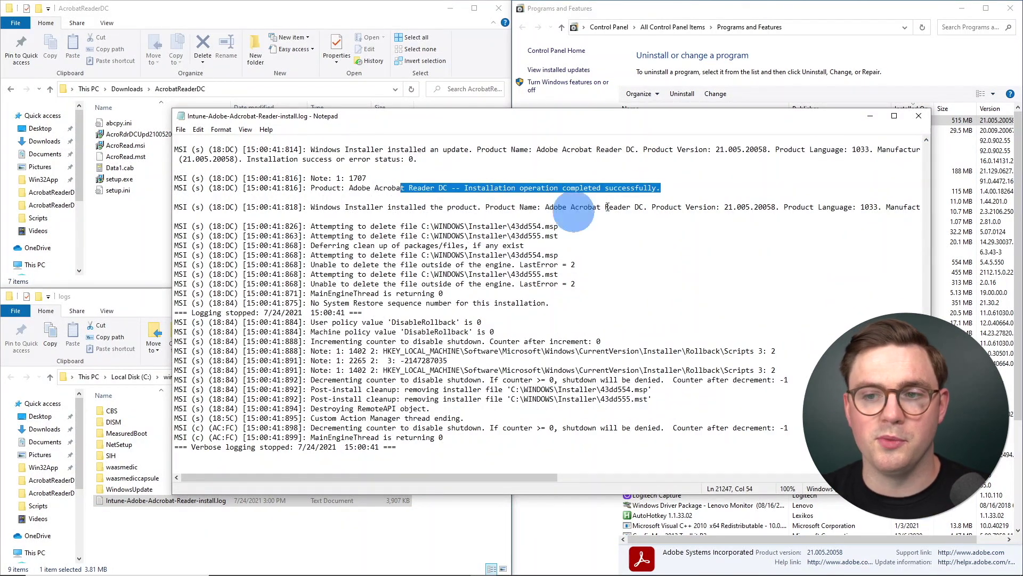
left_click(915, 118)
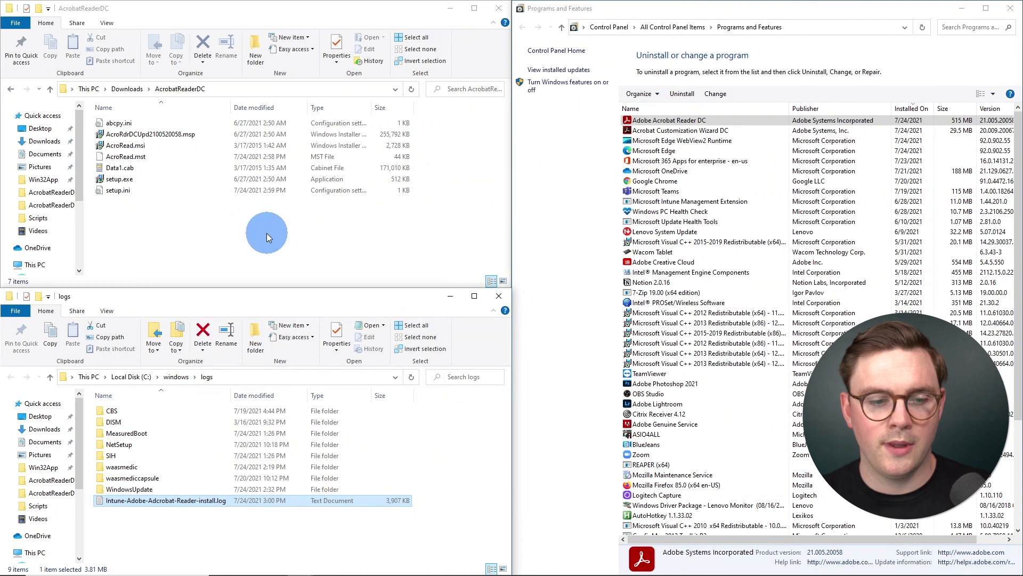
Launch Acrobat Reader DC, dismiss the welcome tour, review the home screen, and minimize the application
left_click(12, 565)
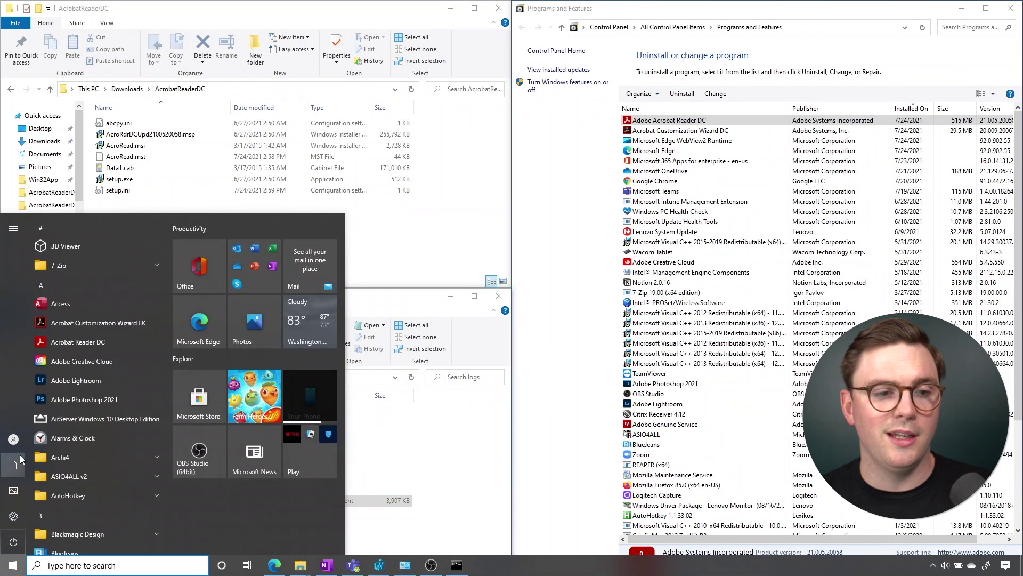
left_click(95, 343)
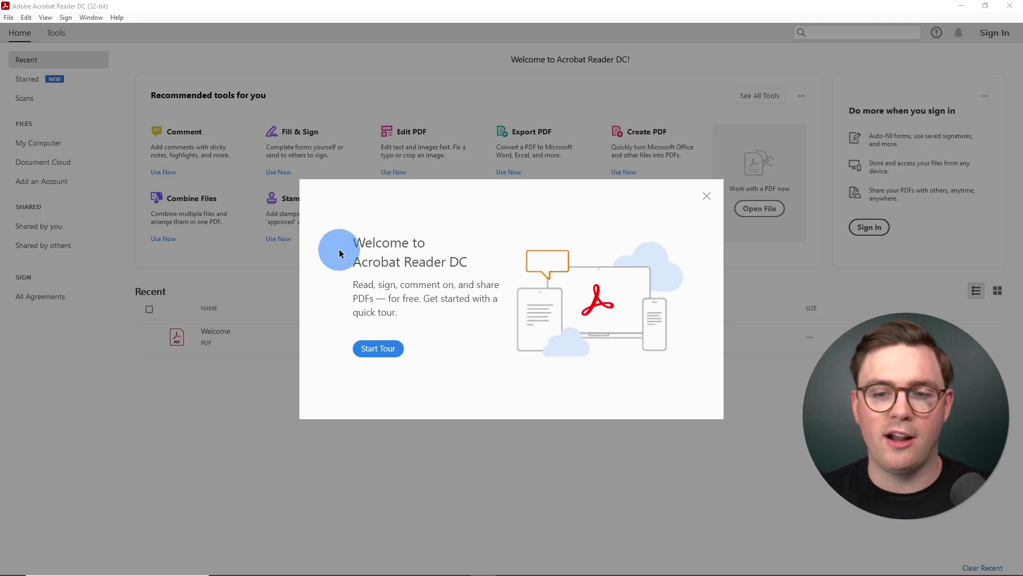
left_click(707, 197)
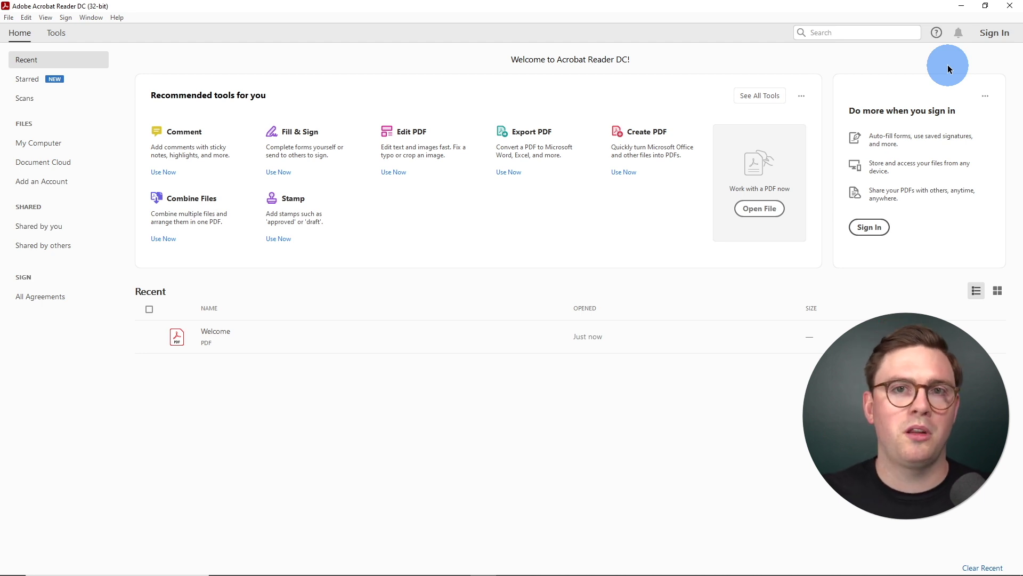
left_click(961, 6)
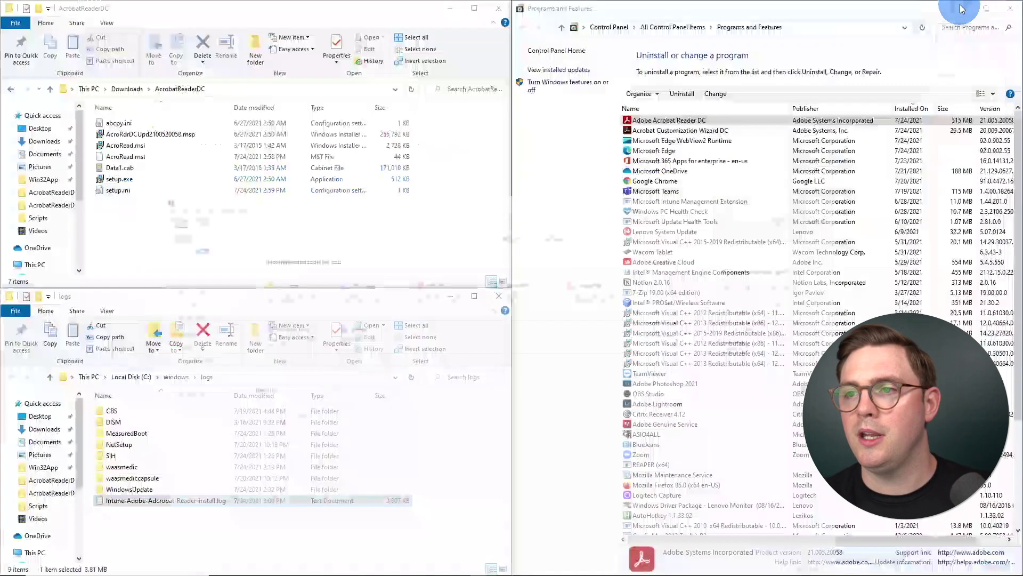
Open setup.ini from the AcrobatReaderDC folder in Notepad to review its startup and product settings
left_click(126, 157)
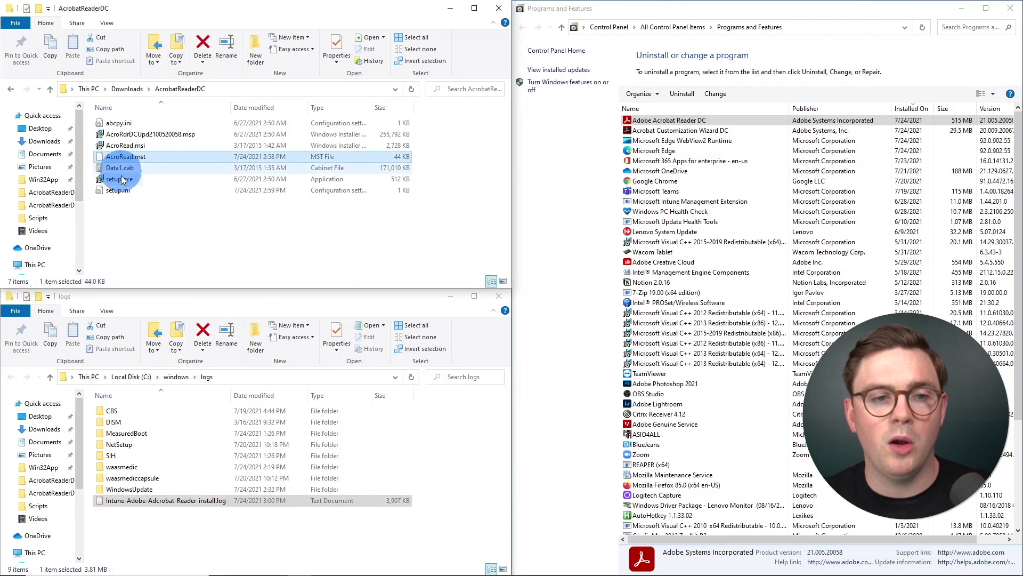
double_click(123, 192)
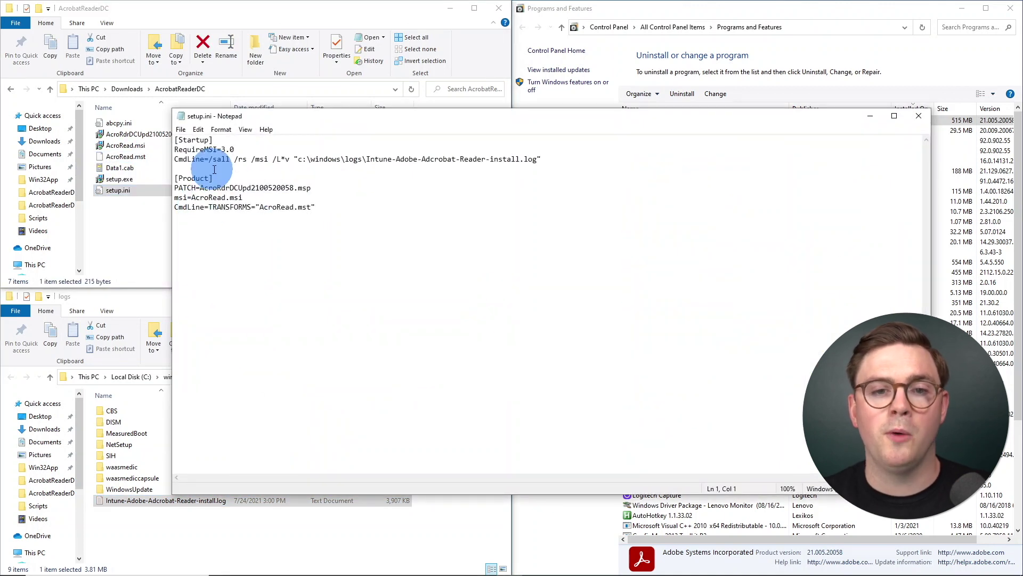